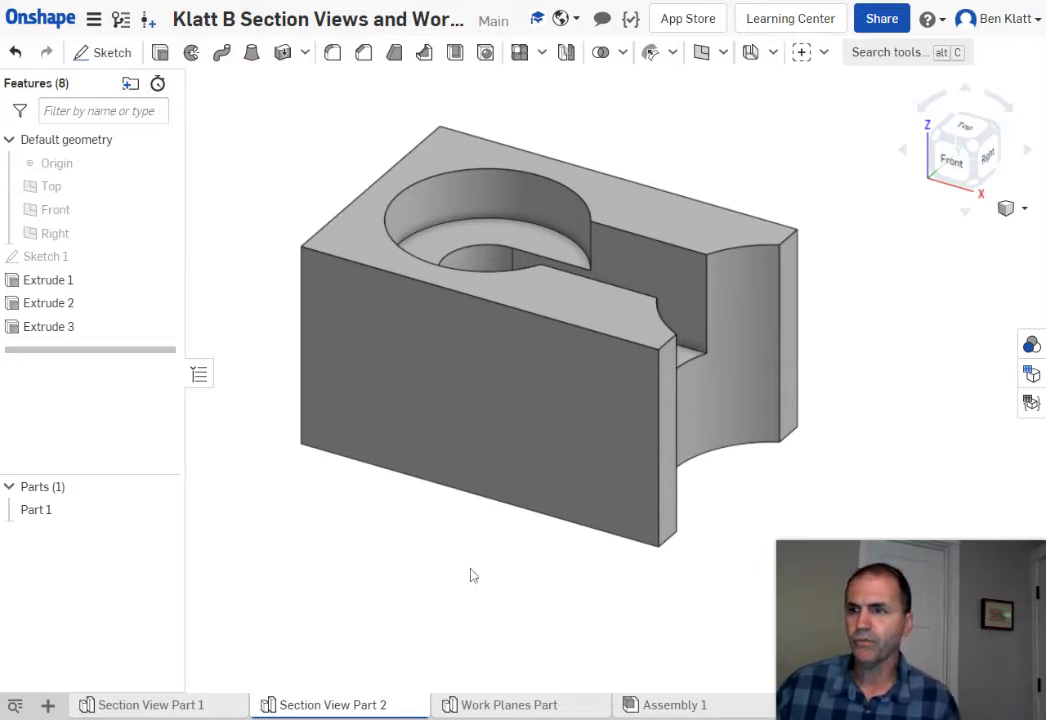
{"action": "mouse_move", "coordinate": [471, 577]}
{"action": "right_mouse_down"}
{"action": "mouse_move", "coordinate": [451, 577]}
{"action": "mouse_move", "coordinate": [473, 572]}
{"action": "right_mouse_up"}
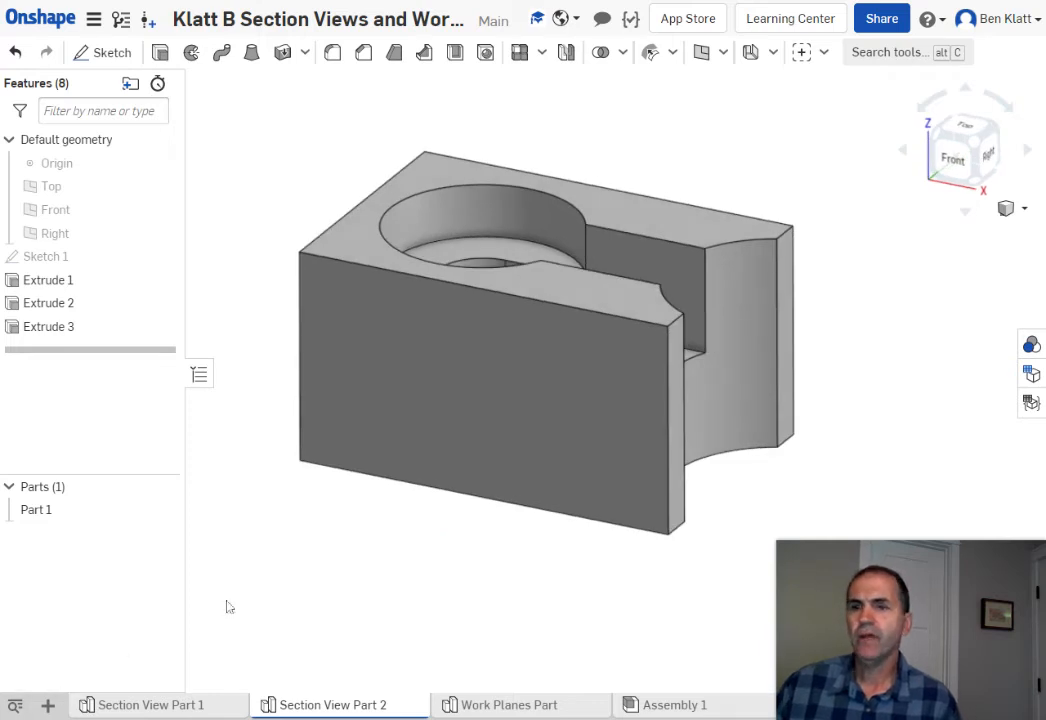
{"action": "left_click", "coordinate": [150, 703]}
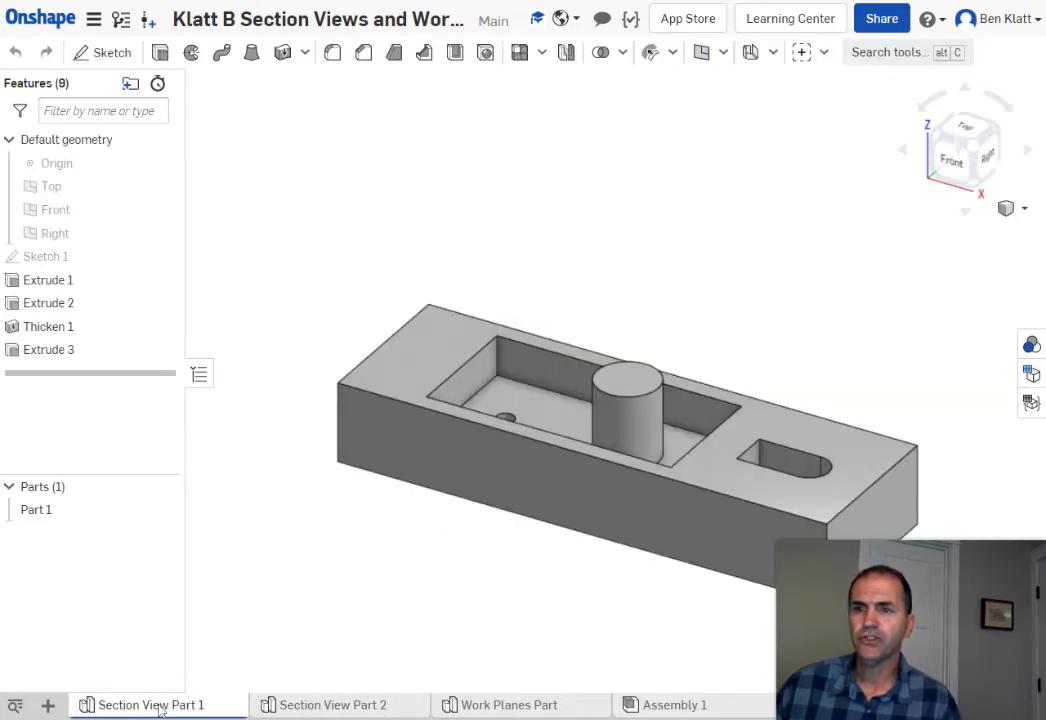
{"action": "left_click", "coordinate": [335, 705]}
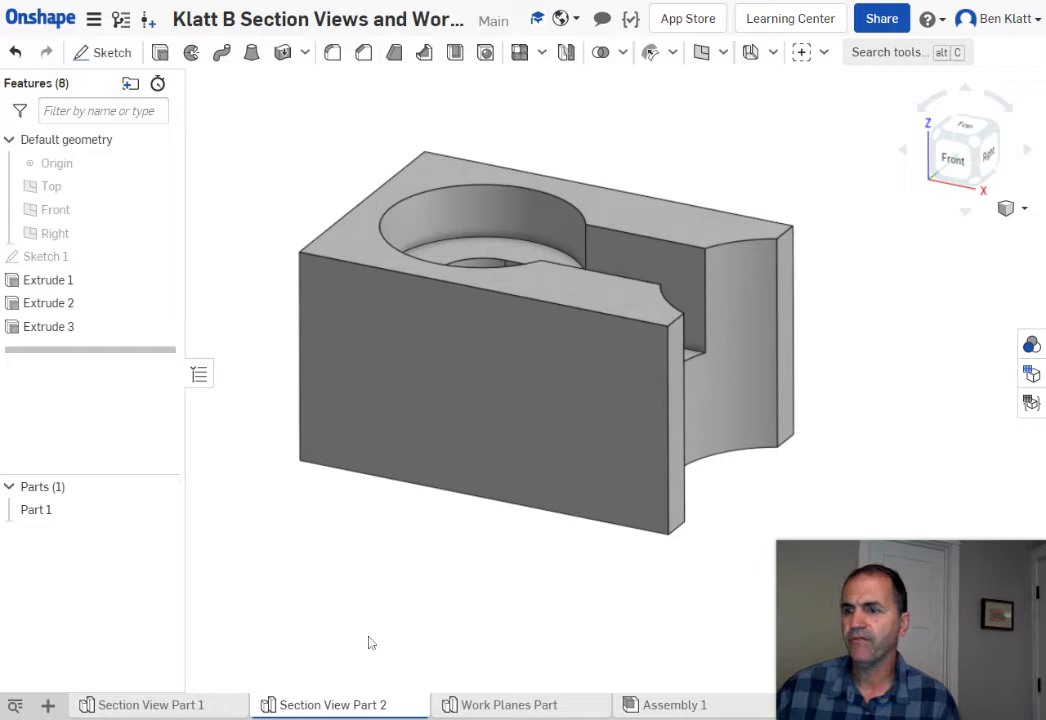
Create a drawing in the current document from the ANSI_A_INCH.dwt template with no views.
{"action": "left_click", "coordinate": [48, 706]}
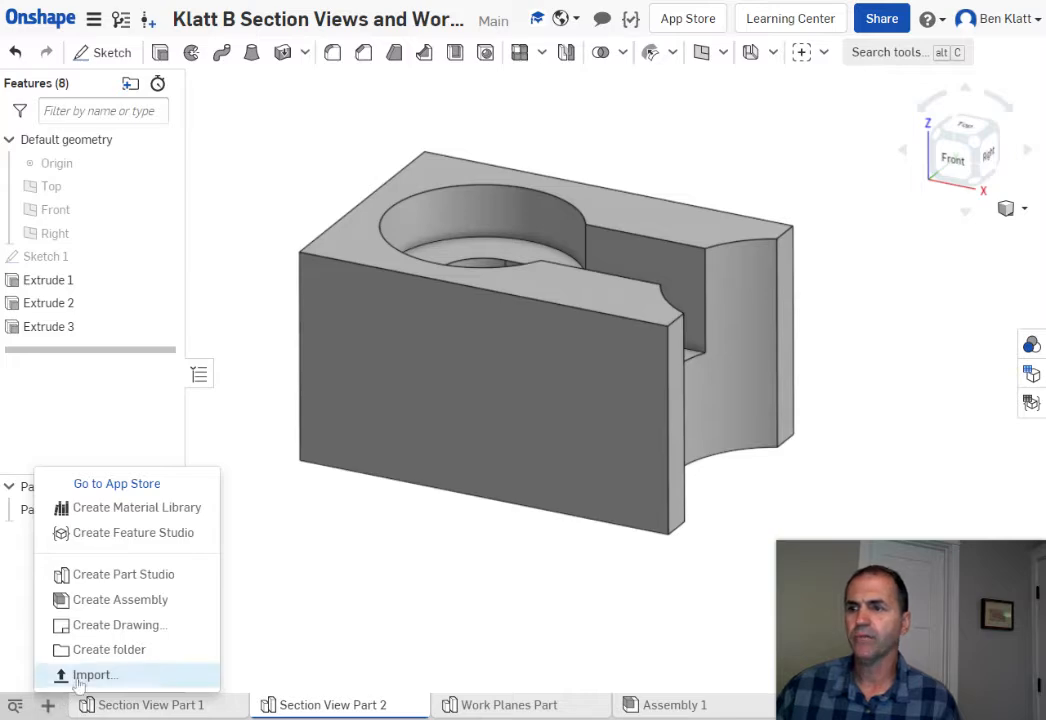
{"action": "left_click", "coordinate": [108, 626]}
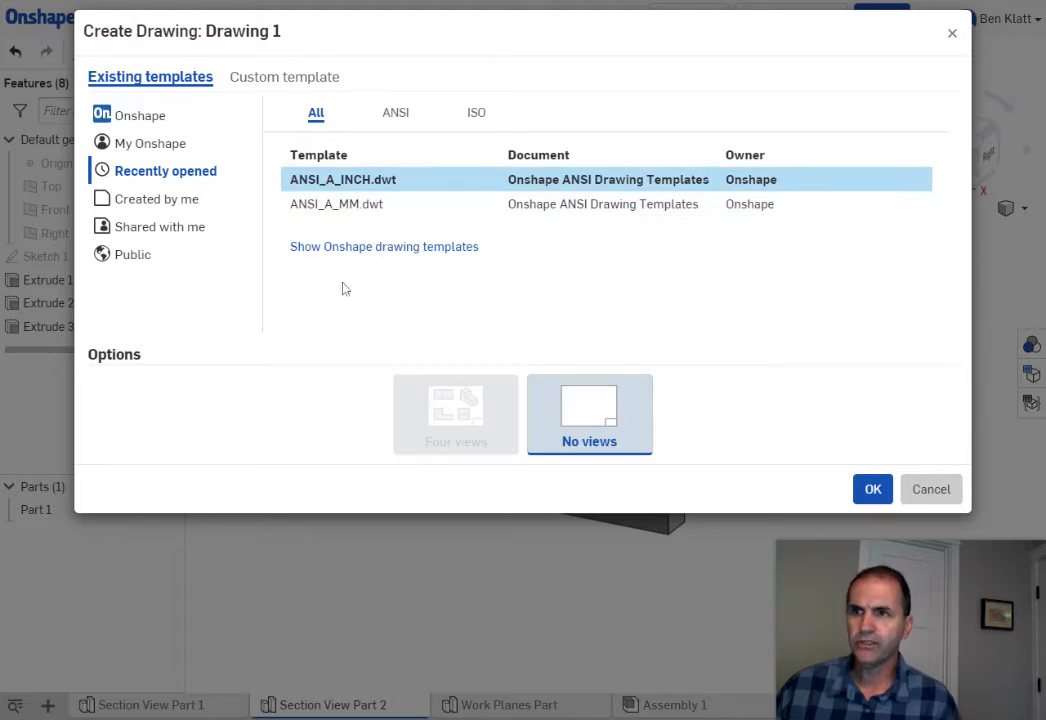
{"action": "left_click", "coordinate": [353, 179]}
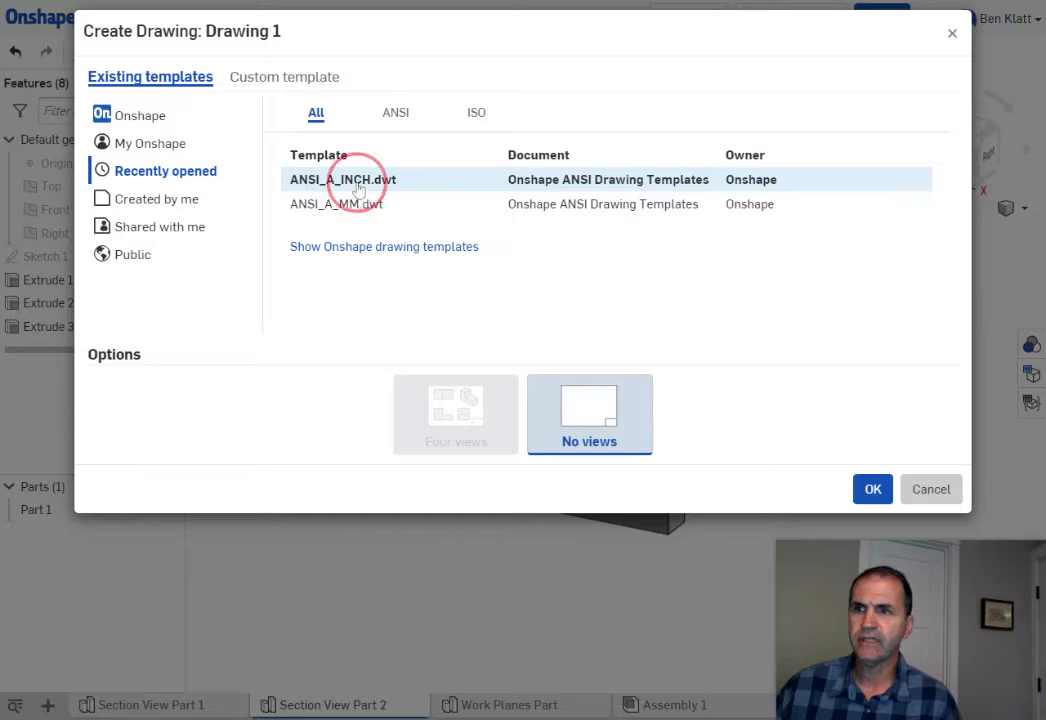
{"action": "left_click", "coordinate": [870, 489]}
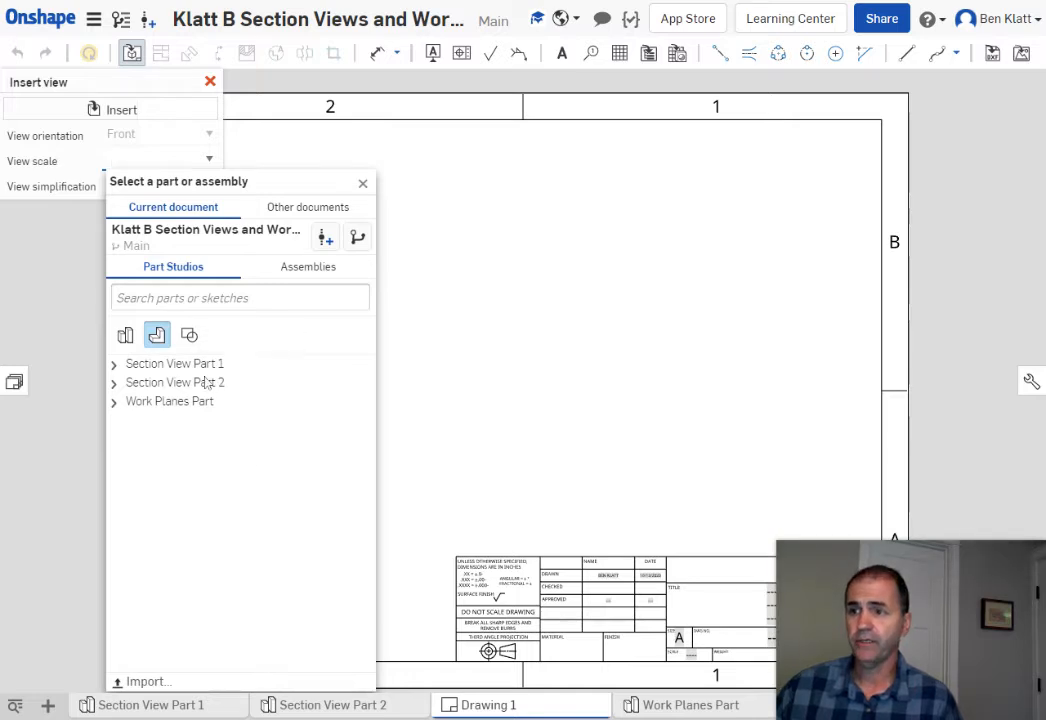
Insert a front view of Part 1 from Section View Part 2 at 1:2 scale in the lower-left area of the sheet.
{"action": "left_click", "coordinate": [362, 183]}
{"action": "left_click", "coordinate": [210, 80]}
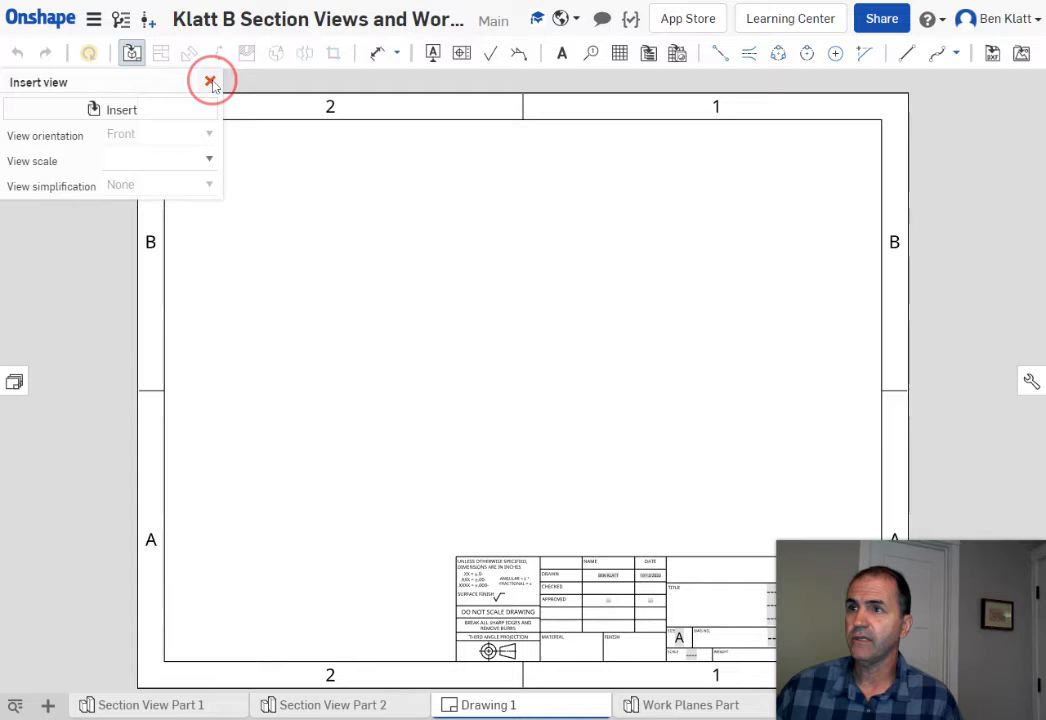
{"action": "left_click", "coordinate": [132, 56]}
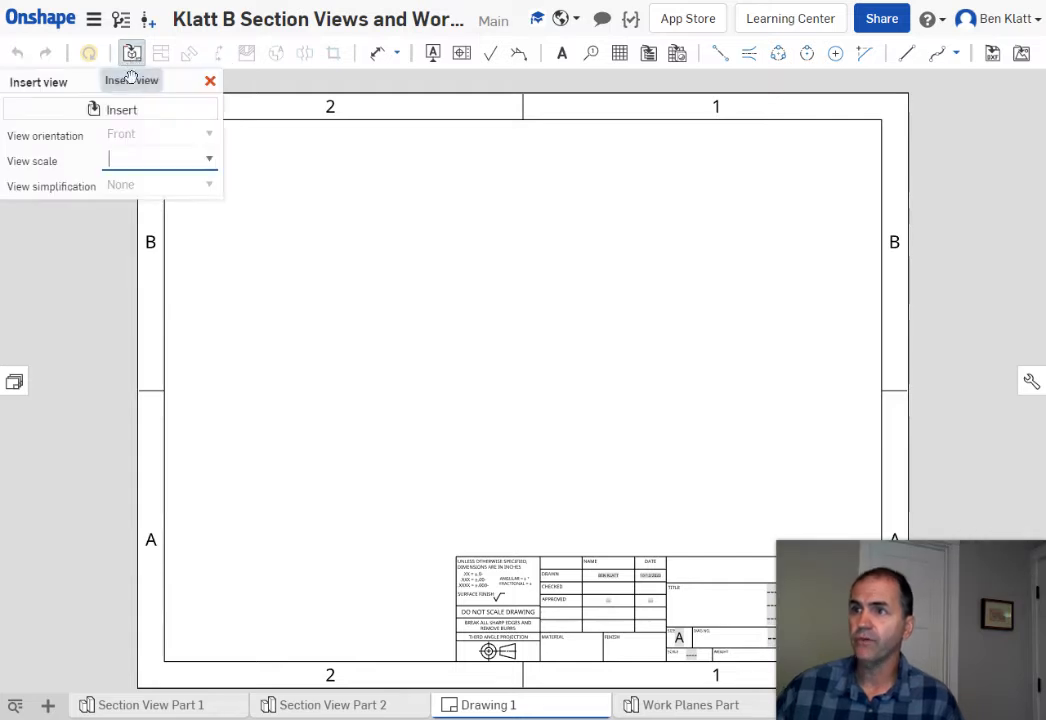
{"action": "left_click", "coordinate": [124, 115]}
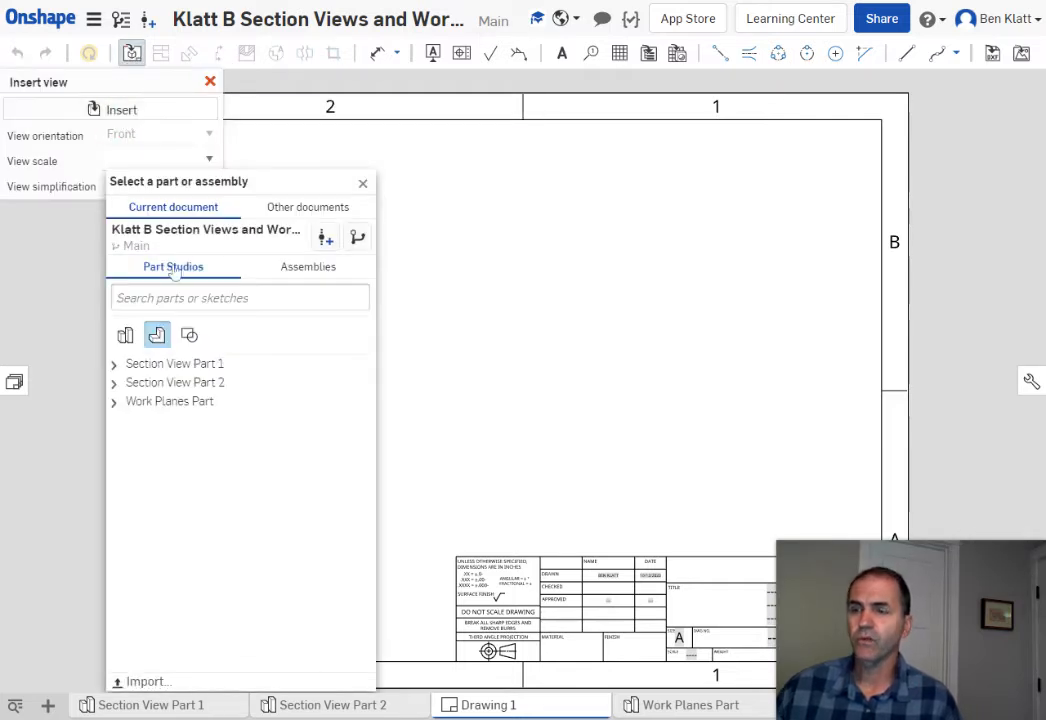
{"action": "left_click", "coordinate": [140, 386]}
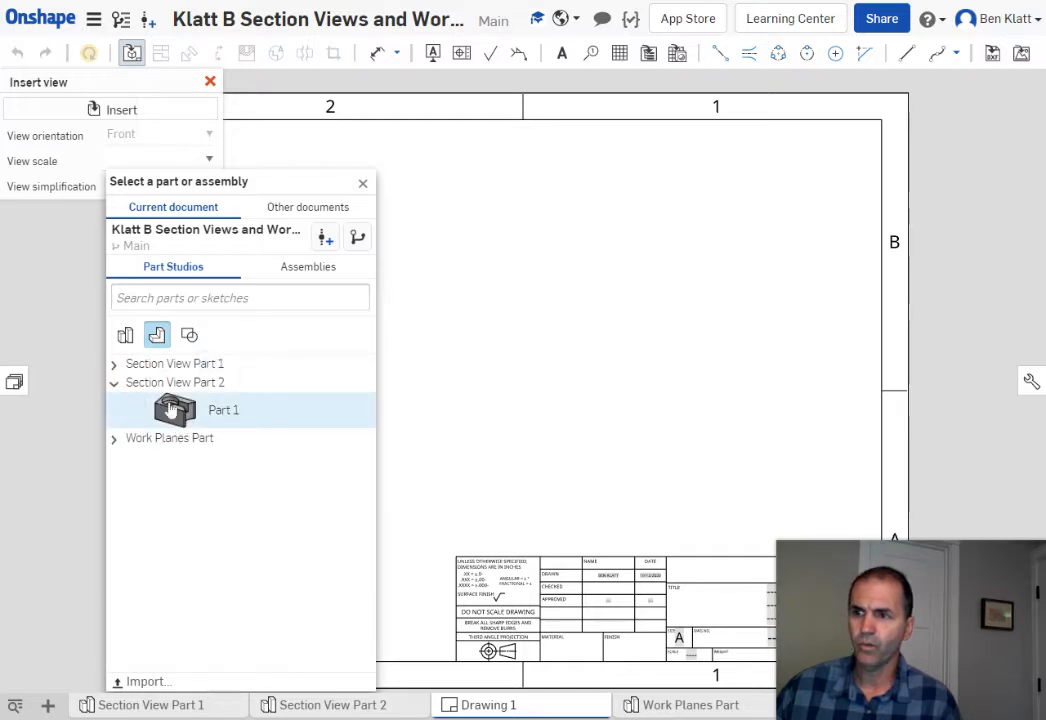
{"action": "left_click", "coordinate": [175, 412]}
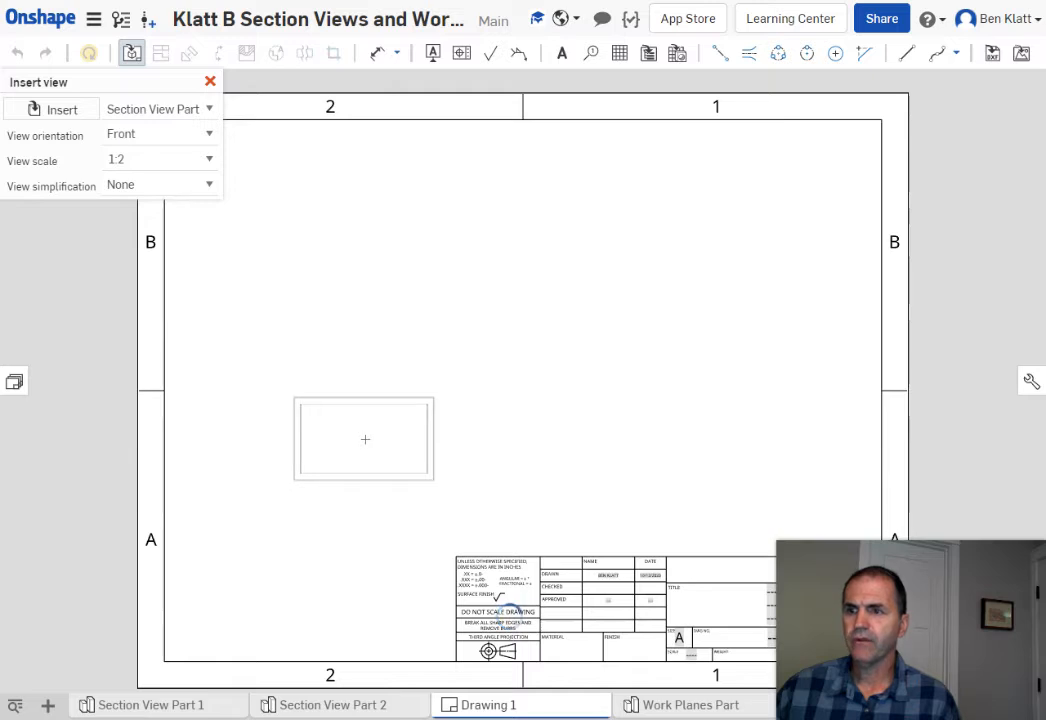
{"action": "left_click", "coordinate": [363, 436]}
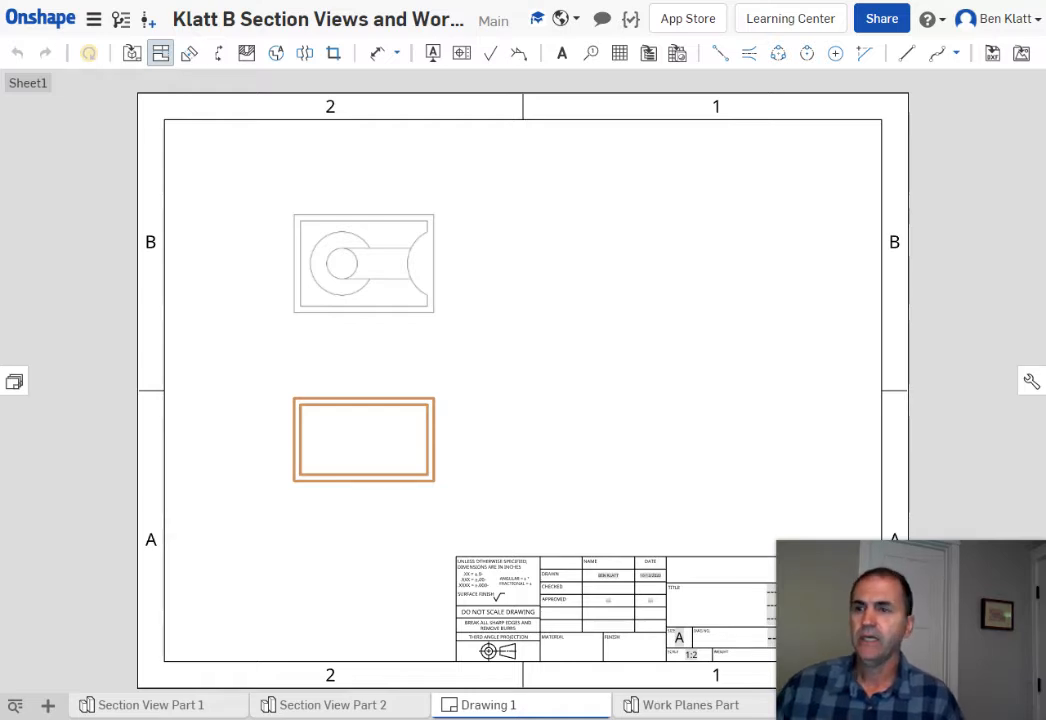
Project a top view above the front view, a right view beside it and an isometric view in the sheet's upper-right area.
{"action": "left_click", "coordinate": [335, 265]}
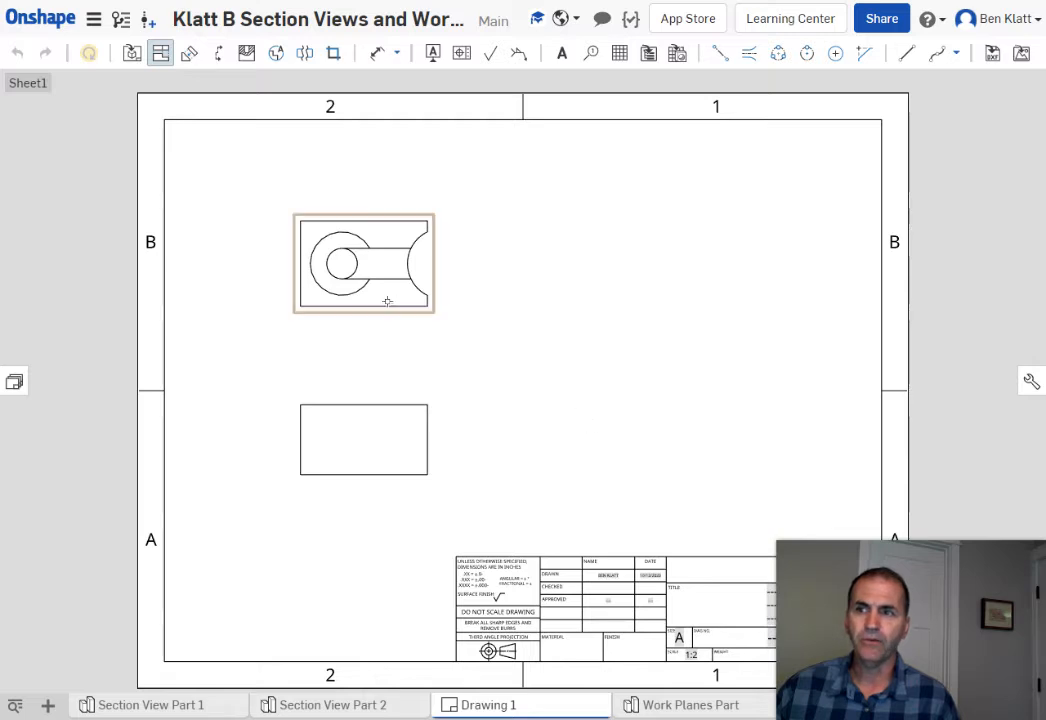
{"action": "left_click", "coordinate": [373, 445]}
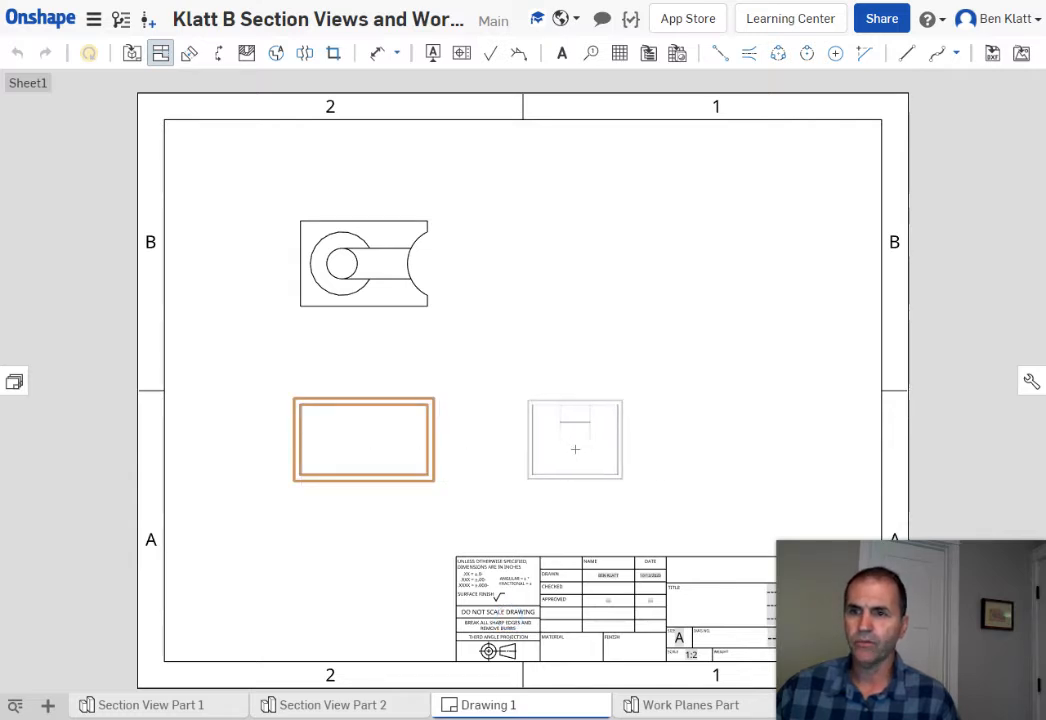
{"action": "left_click", "coordinate": [575, 449]}
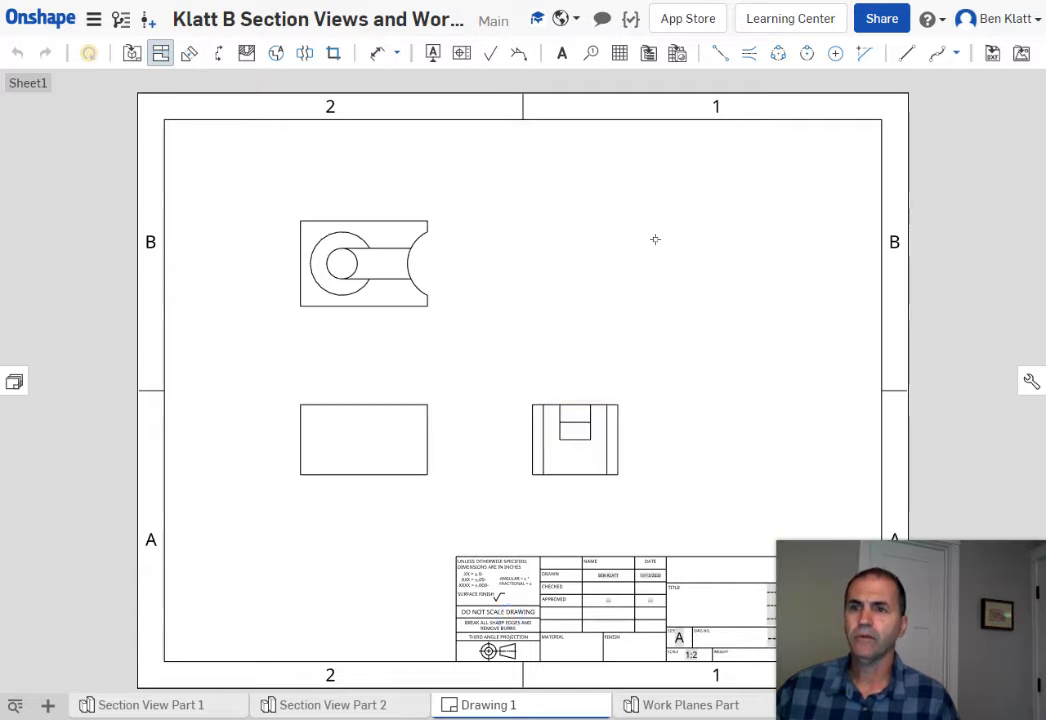
{"action": "left_click", "coordinate": [387, 445]}
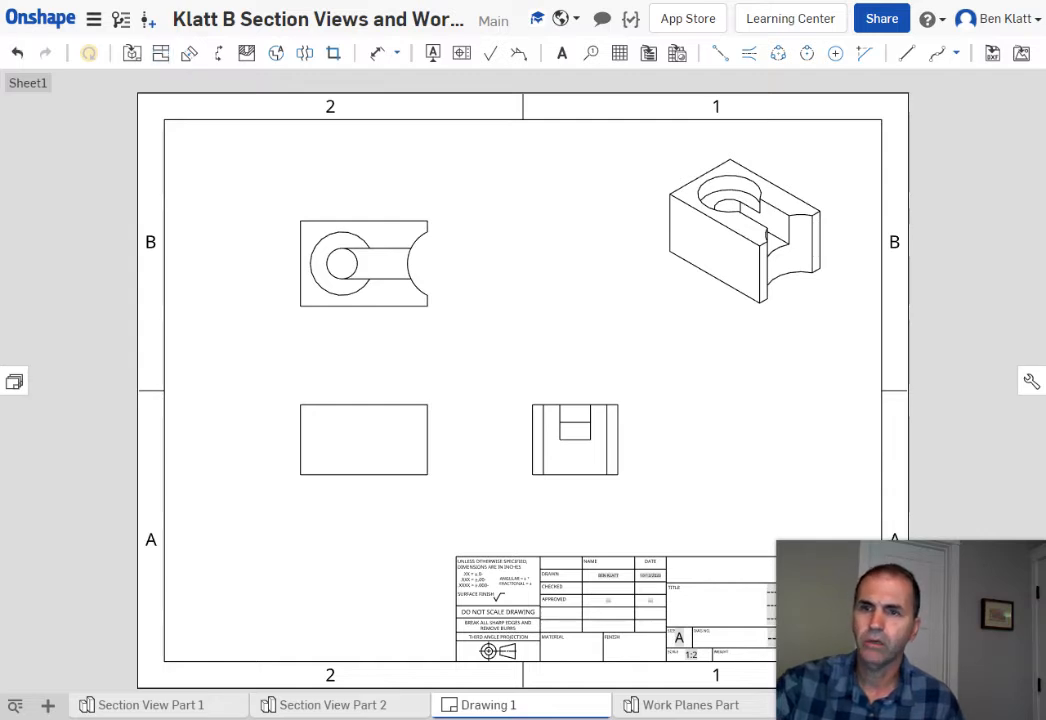
Display the isometric view as shaded and show hidden lines in the front view.
{"action": "right_click", "coordinate": [712, 262]}
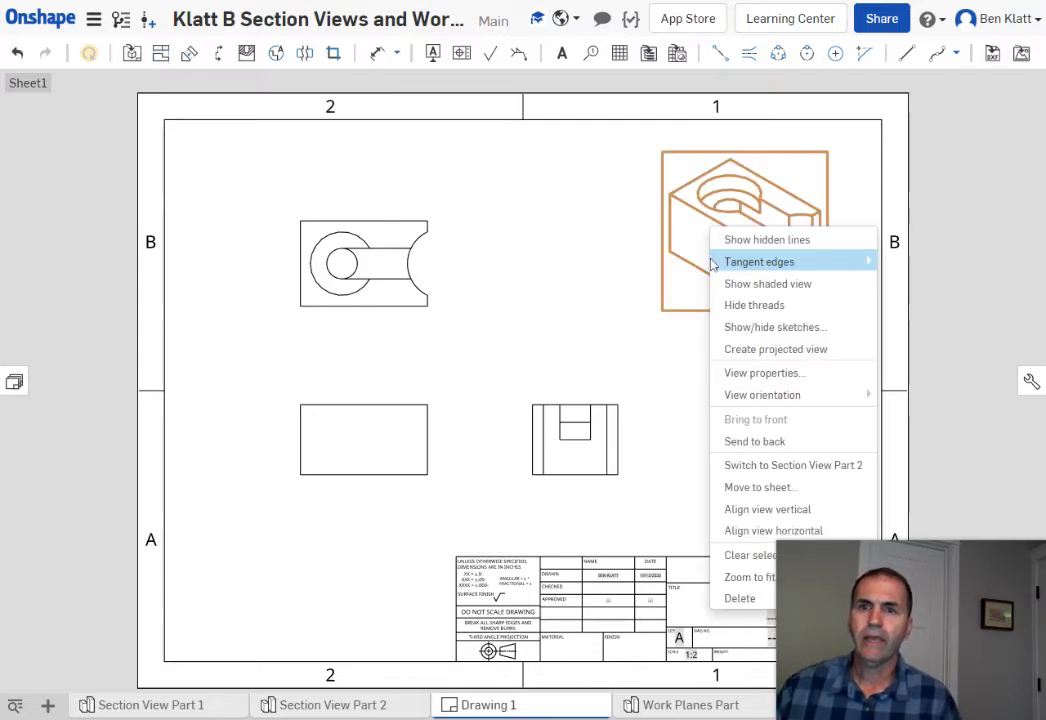
{"action": "left_click", "coordinate": [744, 284]}
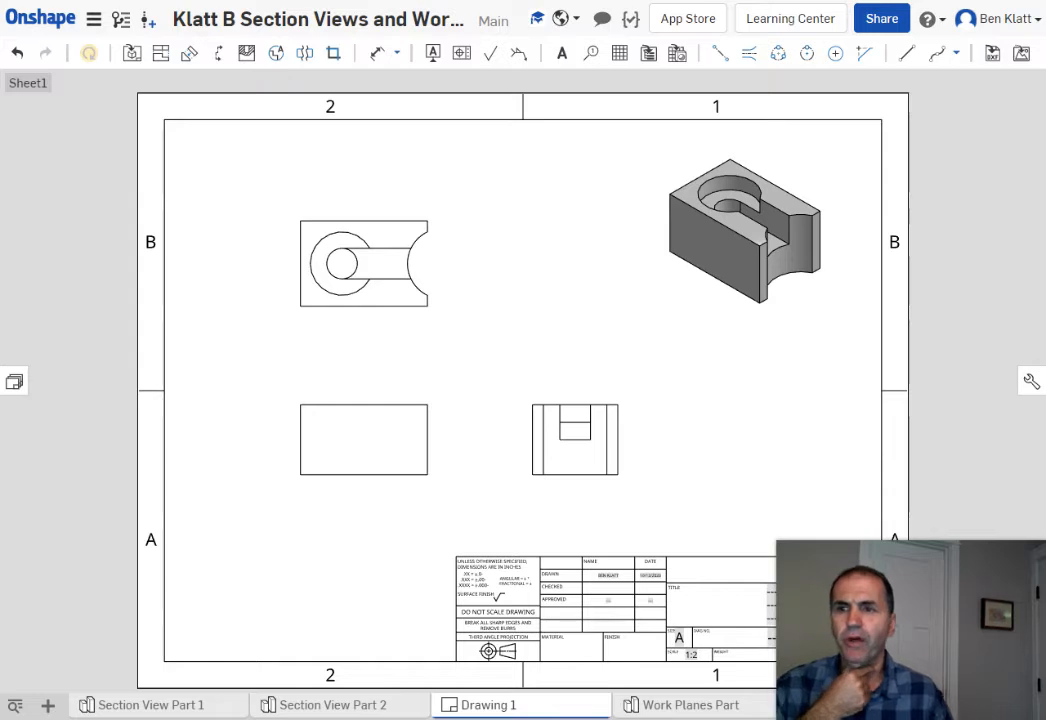
{"action": "right_click", "coordinate": [366, 450]}
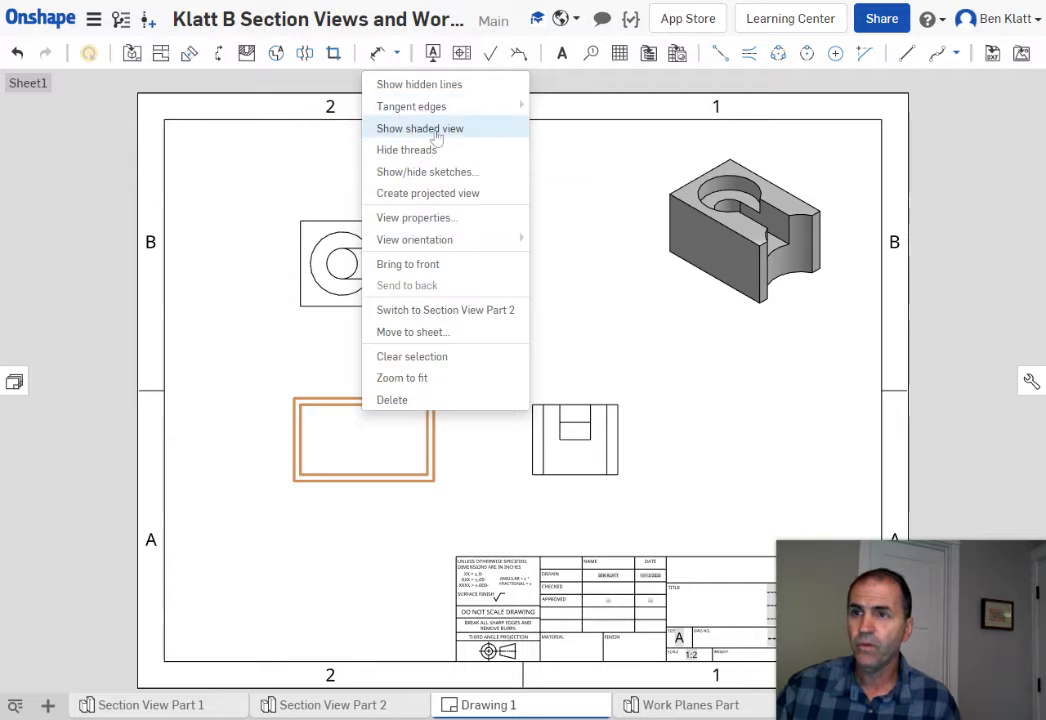
{"action": "left_click", "coordinate": [426, 90]}
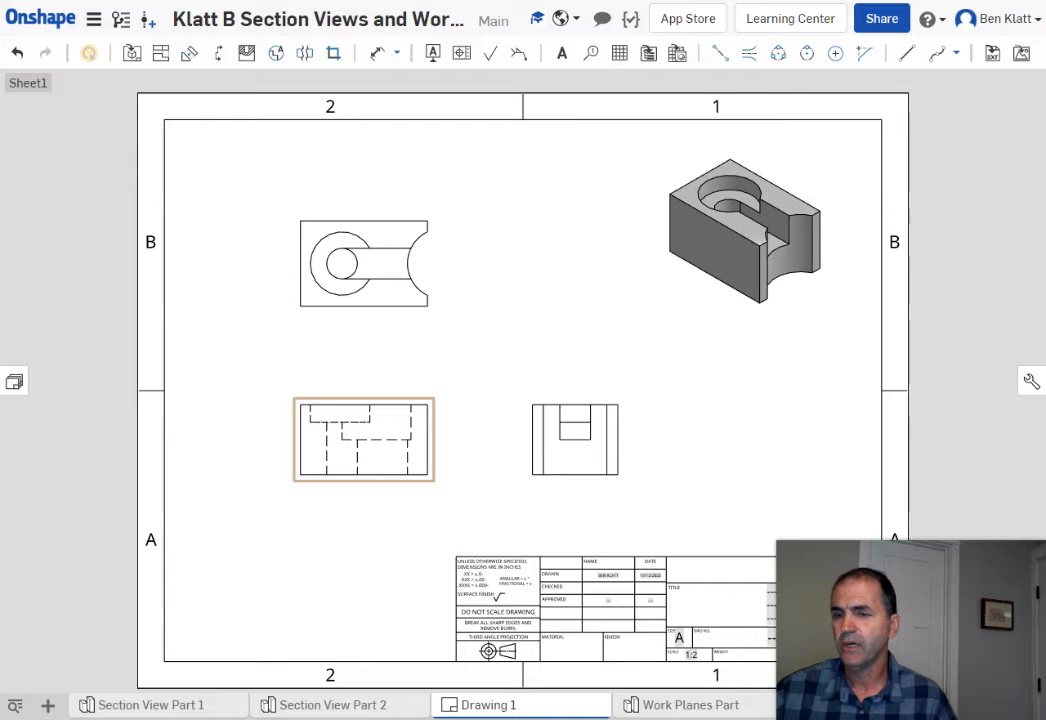
Set the front view's scale to .75 and turn off its scale label.
{"action": "double_click", "coordinate": [391, 429]}
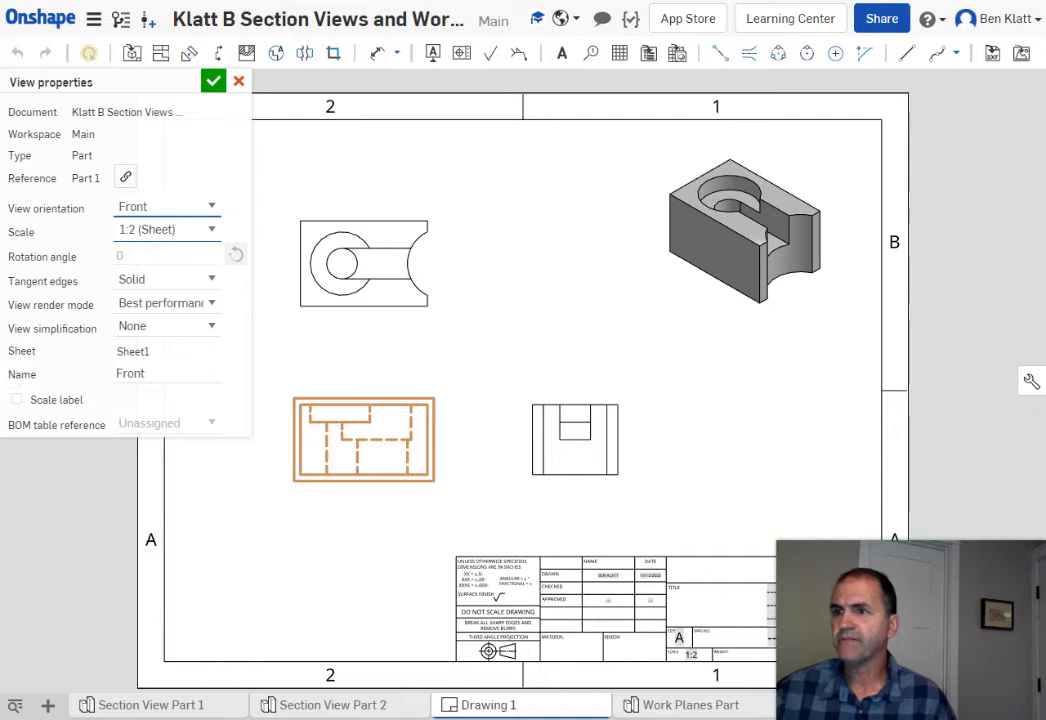
{"action": "left_click", "coordinate": [181, 231]}
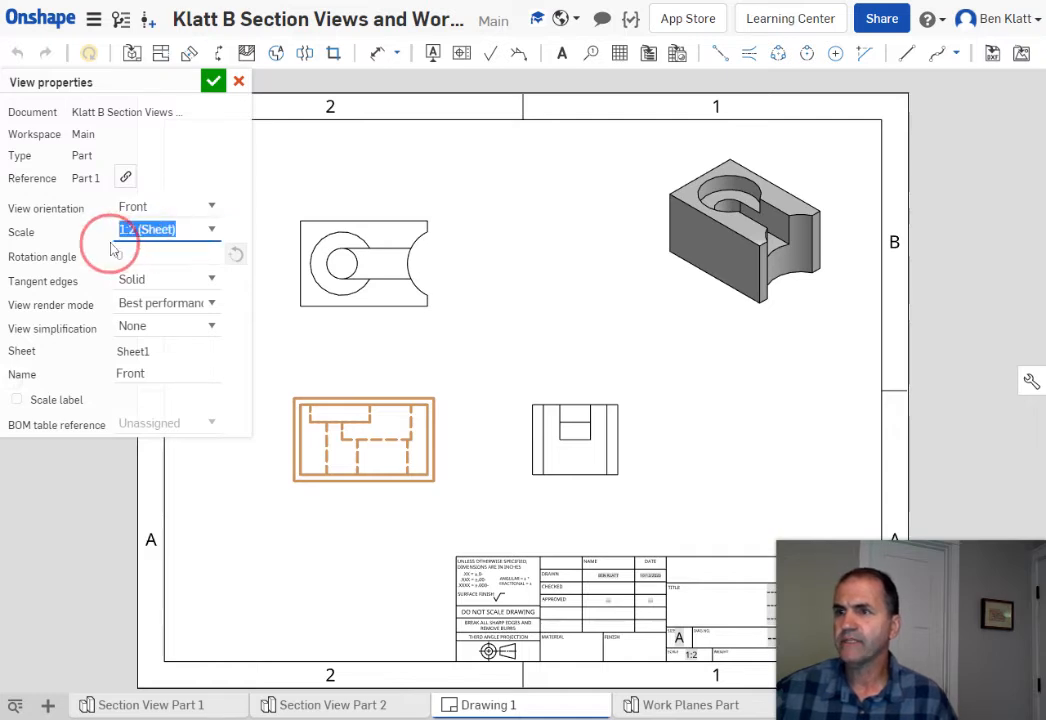
{"action": "key", "text": "BackSpace"}
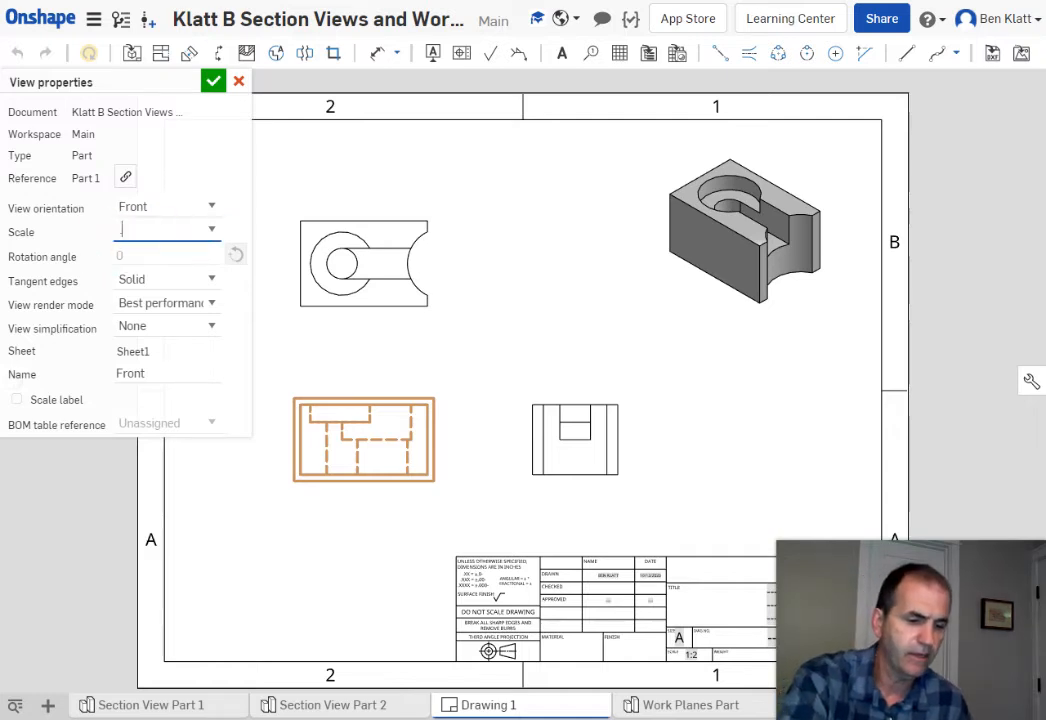
{"action": "type", "text": ".75"}
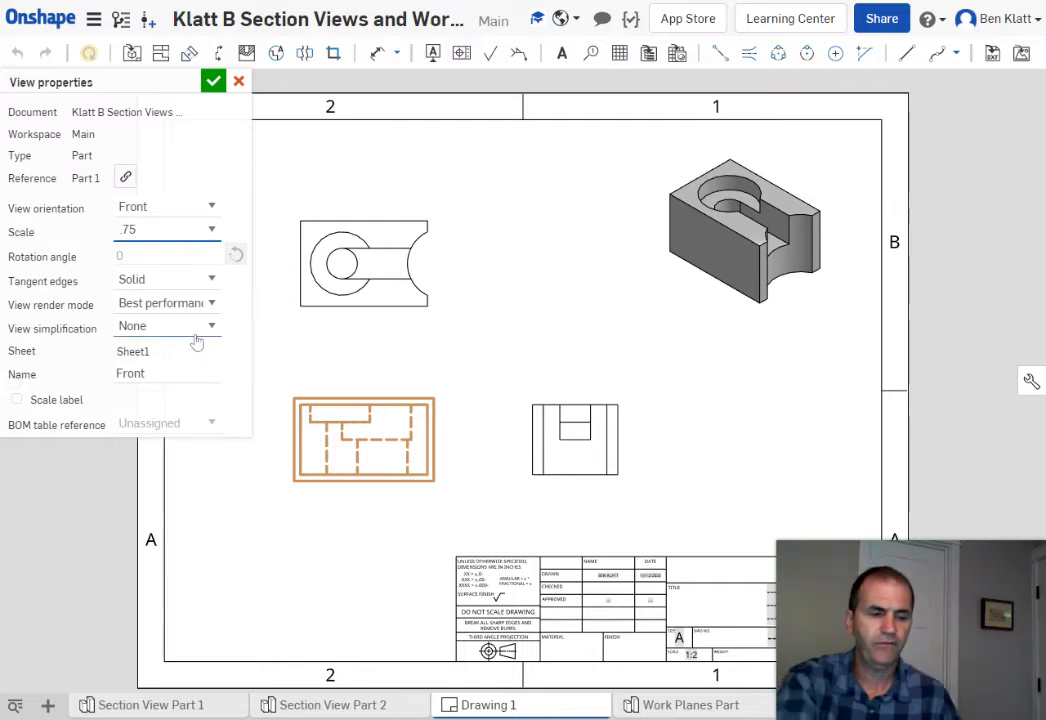
{"action": "key", "text": "Return"}
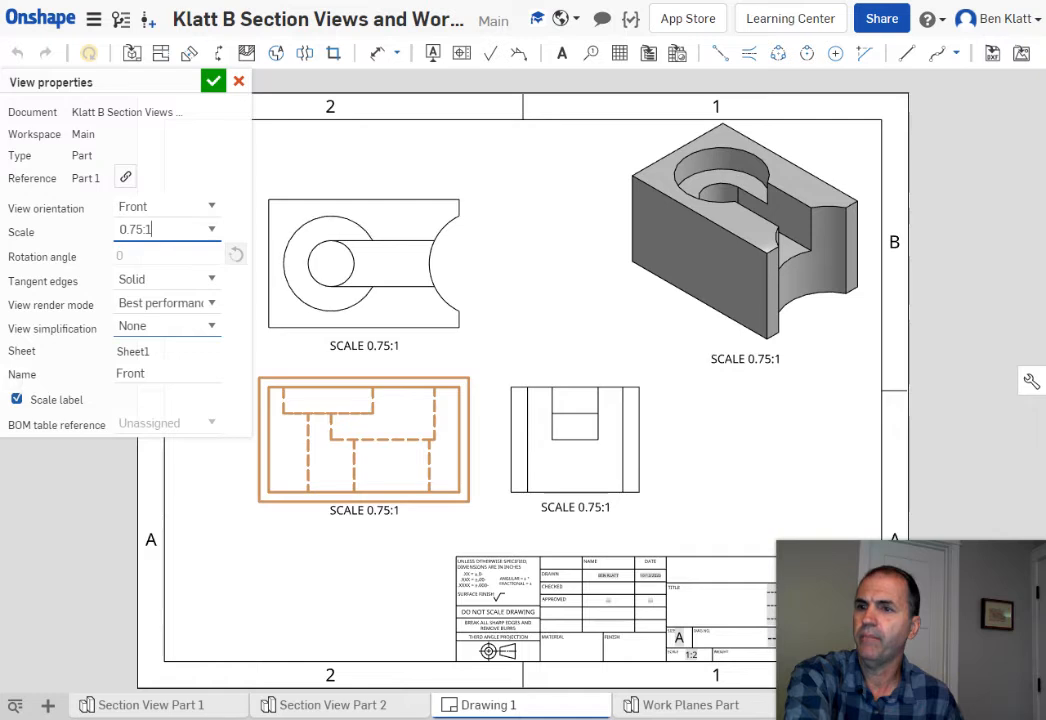
{"action": "left_click", "coordinate": [17, 399]}
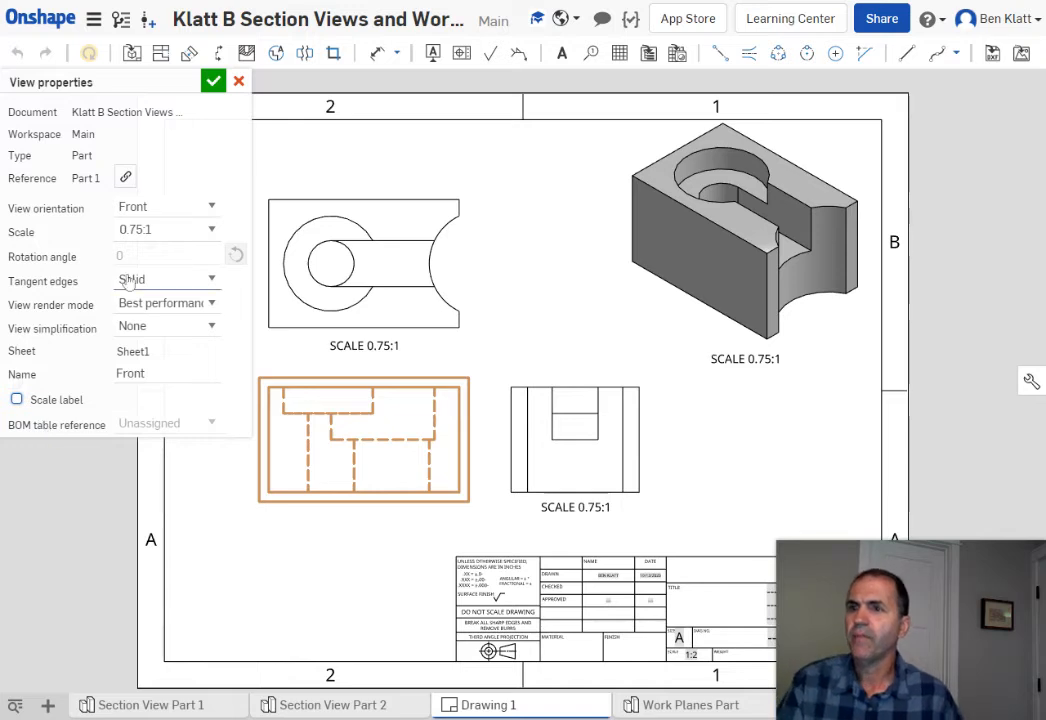
{"action": "left_click", "coordinate": [212, 83]}
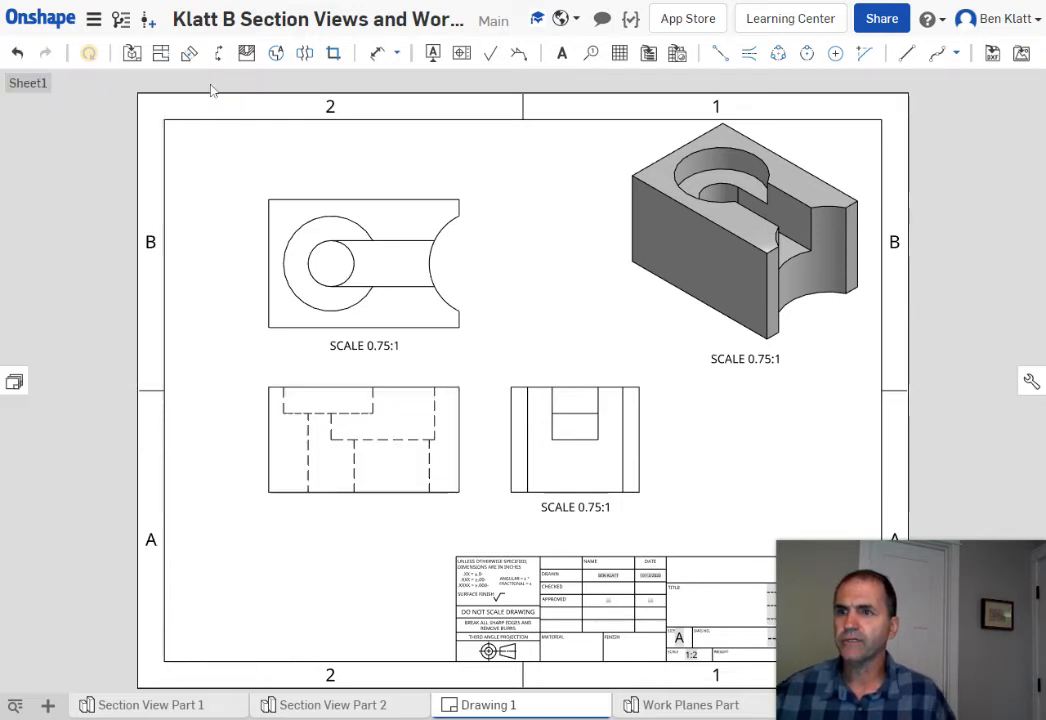
Delete the scale labels below the top, right and isometric views.
{"action": "right_click", "coordinate": [343, 346]}
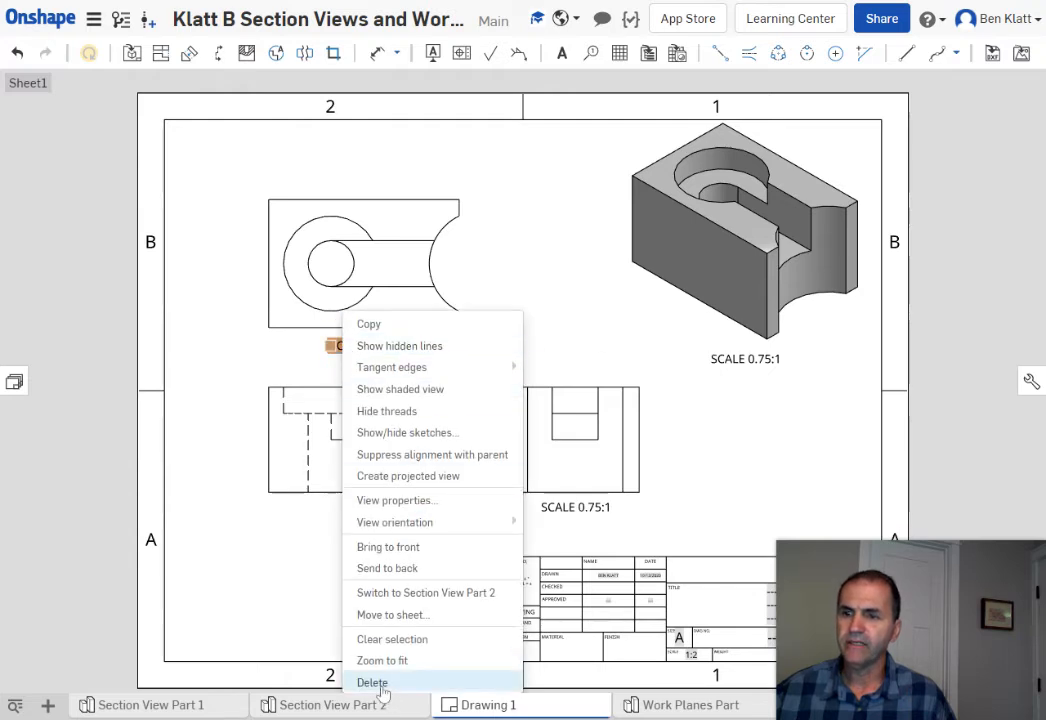
{"action": "left_click", "coordinate": [380, 681]}
{"action": "left_click", "coordinate": [575, 512]}
{"action": "right_click", "coordinate": [576, 512]}
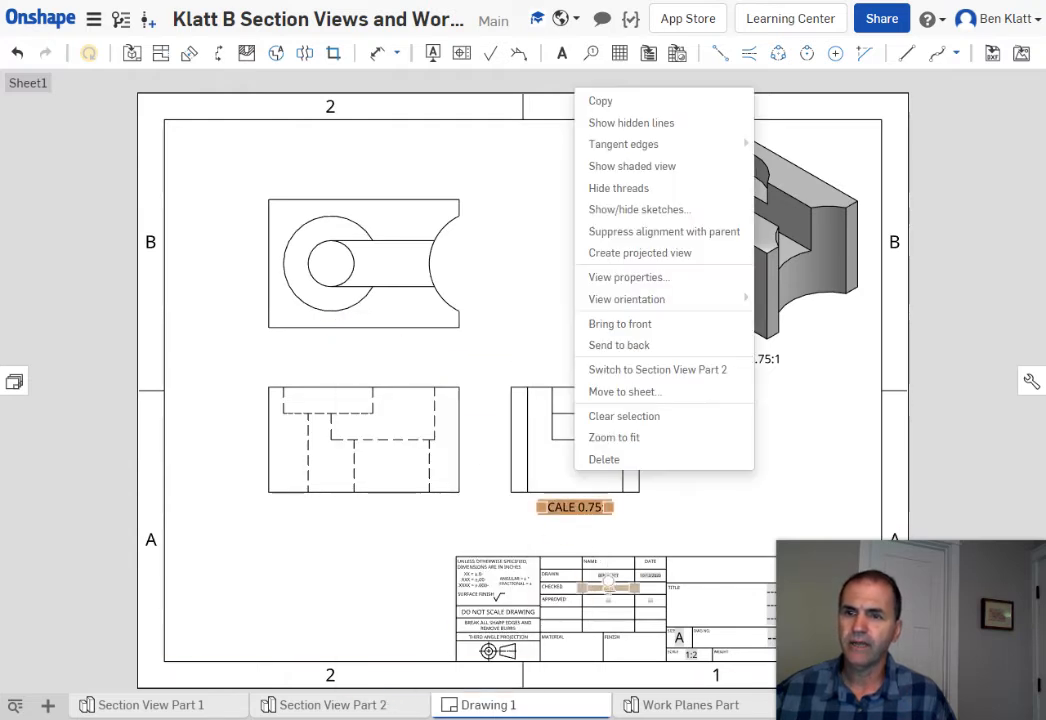
{"action": "left_click", "coordinate": [623, 472]}
{"action": "left_click", "coordinate": [763, 360]}
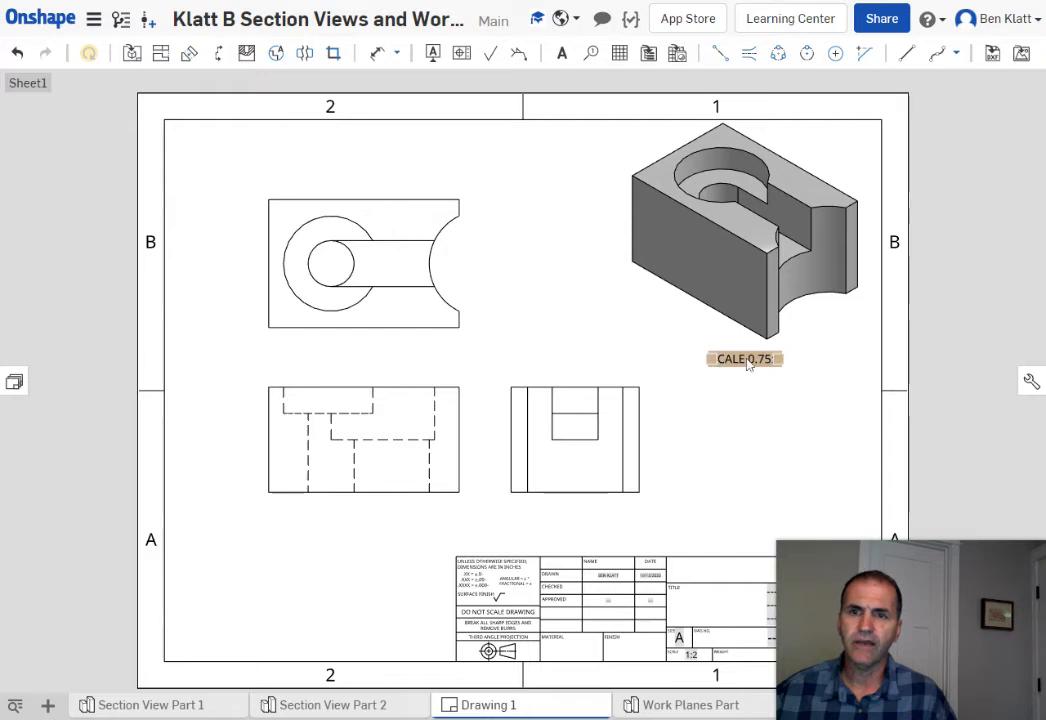
{"action": "right_click", "coordinate": [747, 360]}
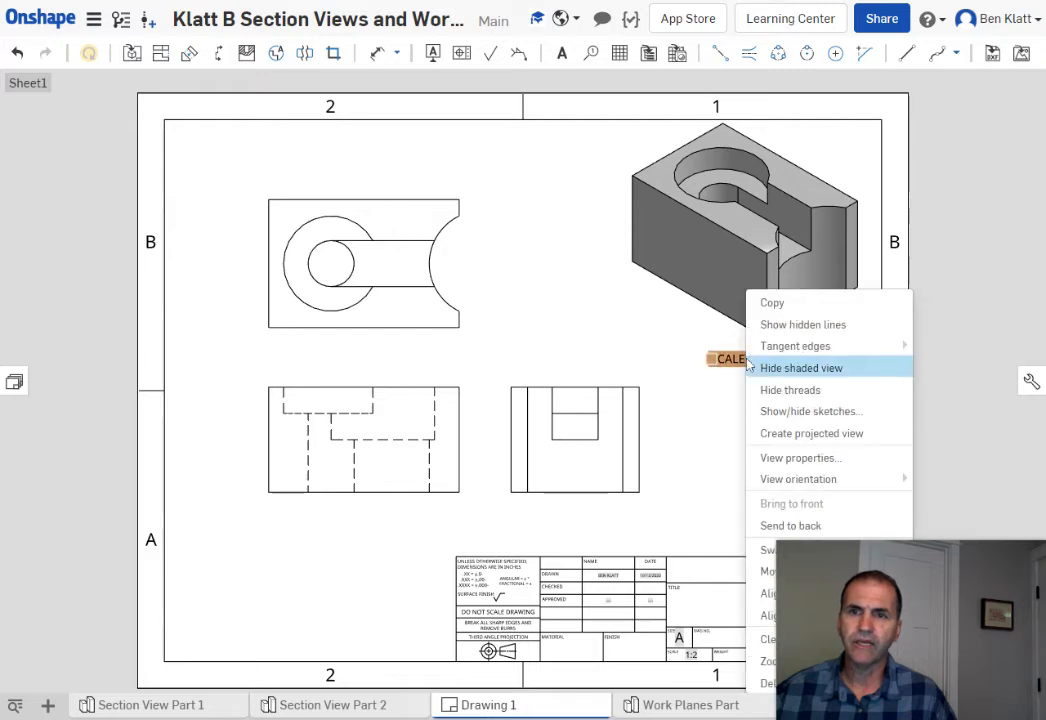
{"action": "left_click", "coordinate": [767, 683]}
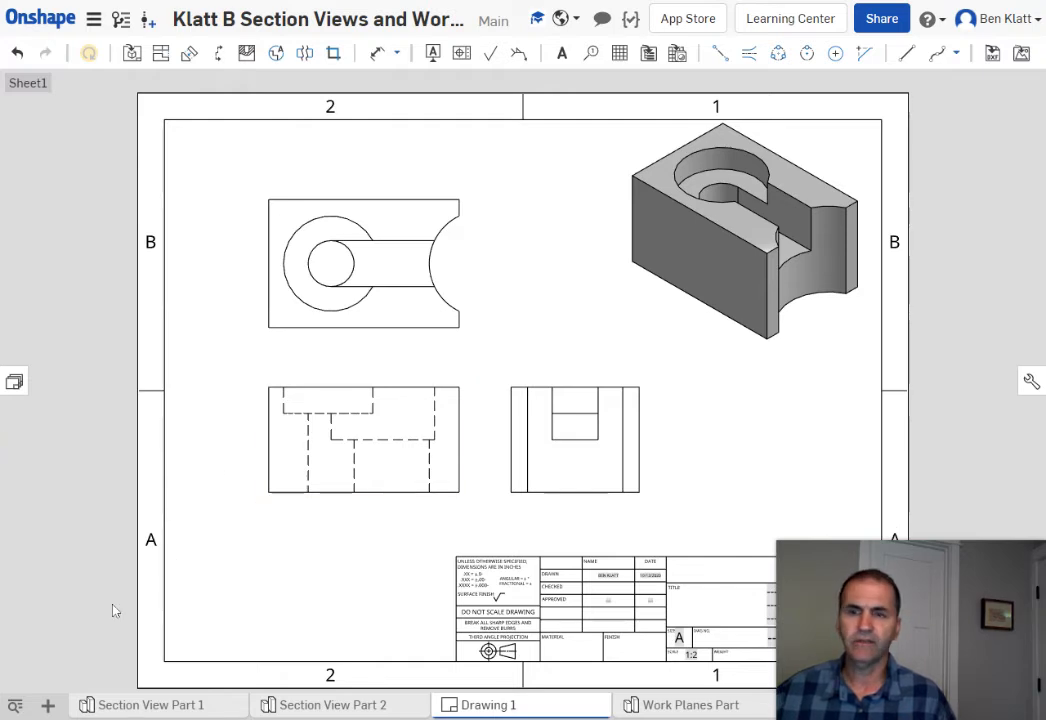
Delete the front view with hidden lines from the sheet.
{"action": "right_click", "coordinate": [453, 474]}
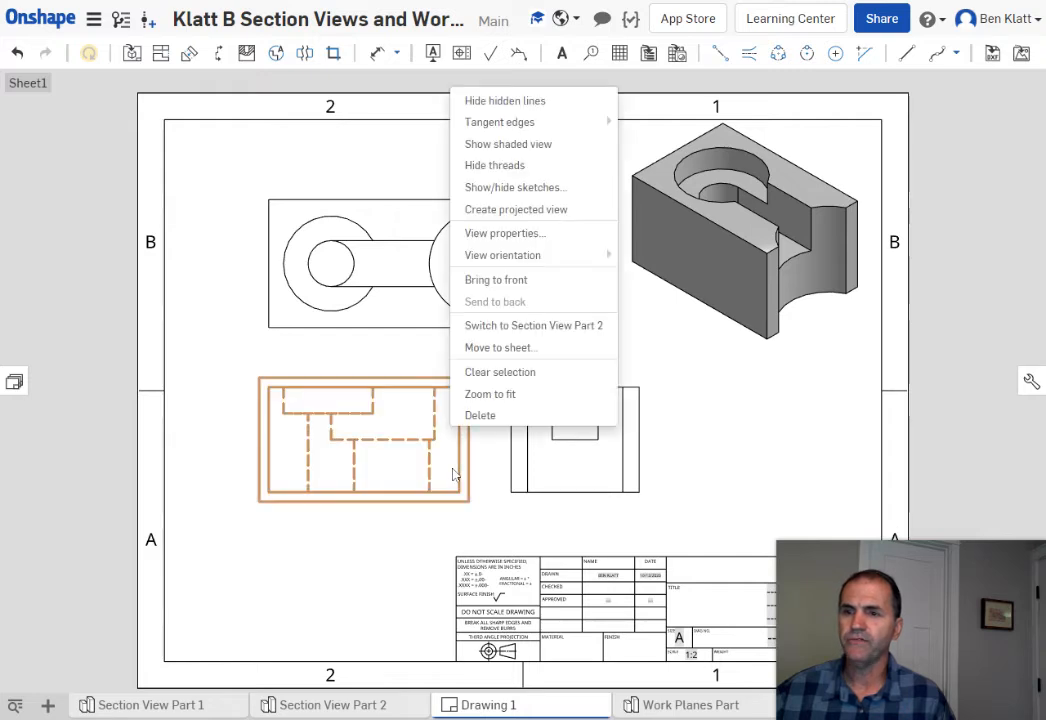
{"action": "left_click", "coordinate": [481, 417]}
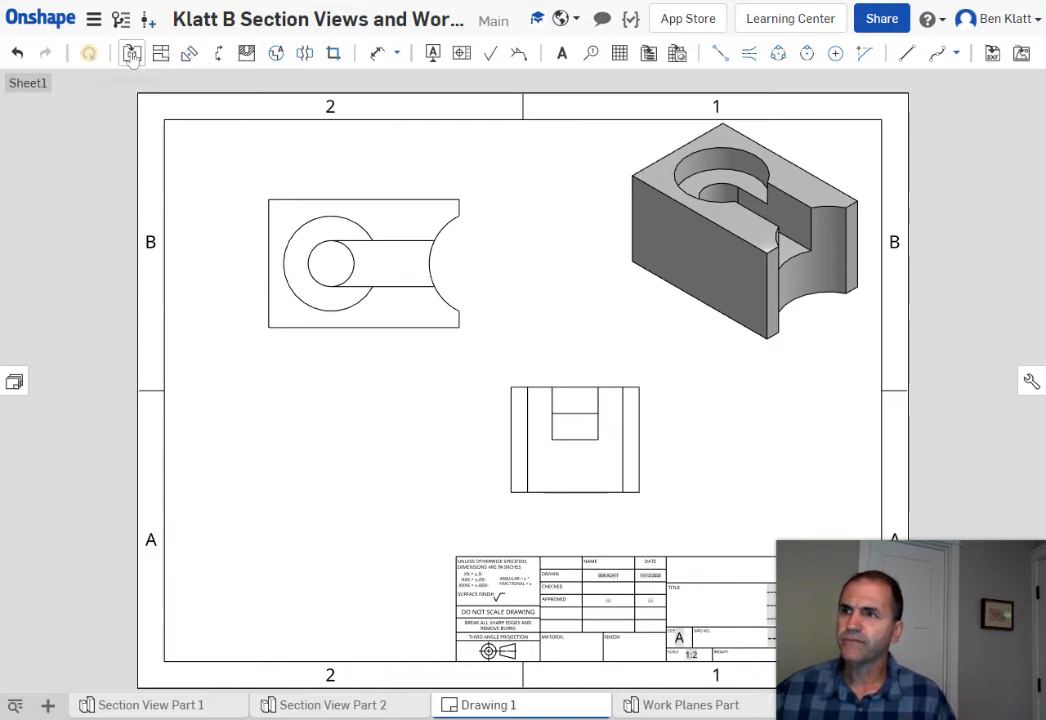
Create a vertical section view through the midpoint of the right view's slot floor, placed beside that view, and shift it slightly down and left.
{"action": "left_click", "coordinate": [218, 58]}
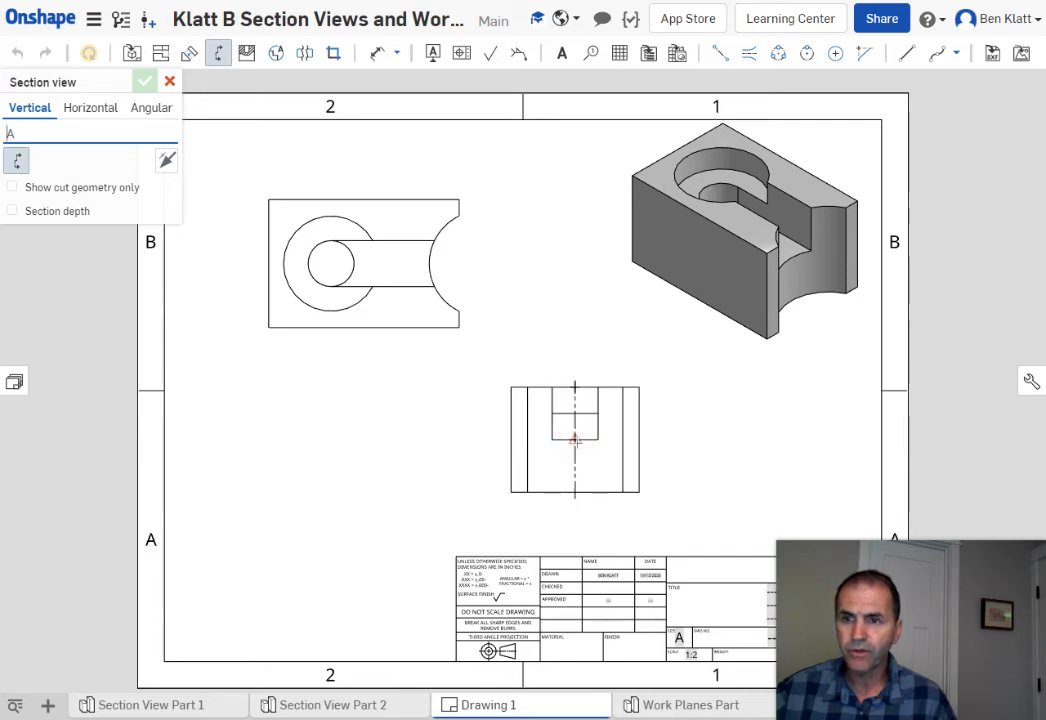
{"action": "left_click", "coordinate": [575, 440]}
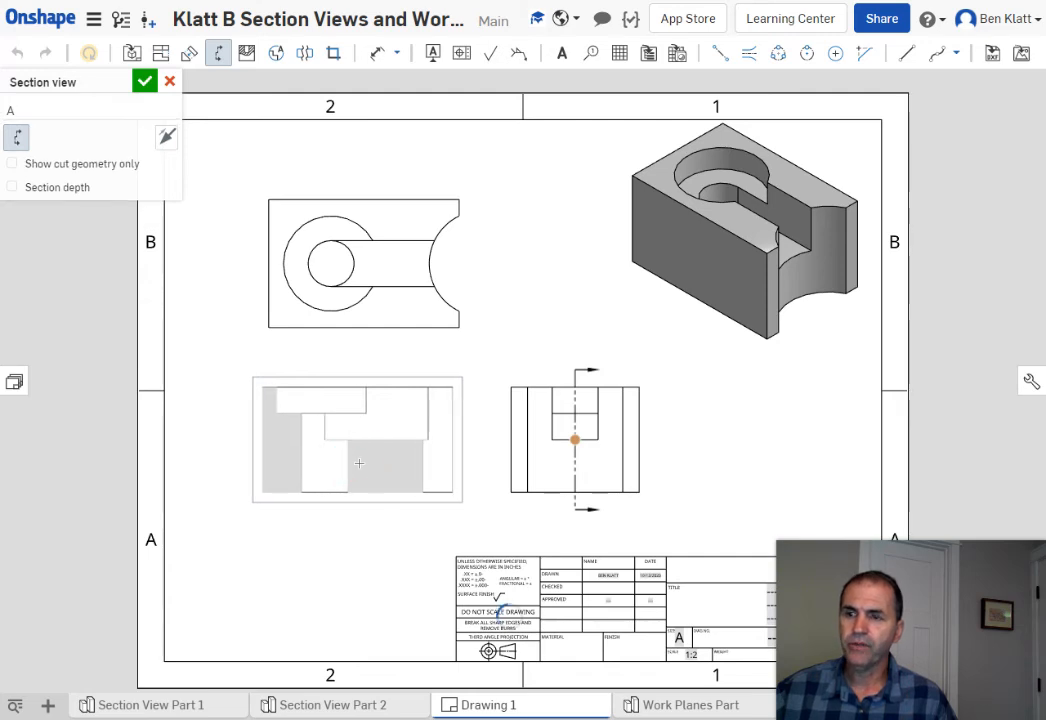
{"action": "left_click", "coordinate": [359, 463]}
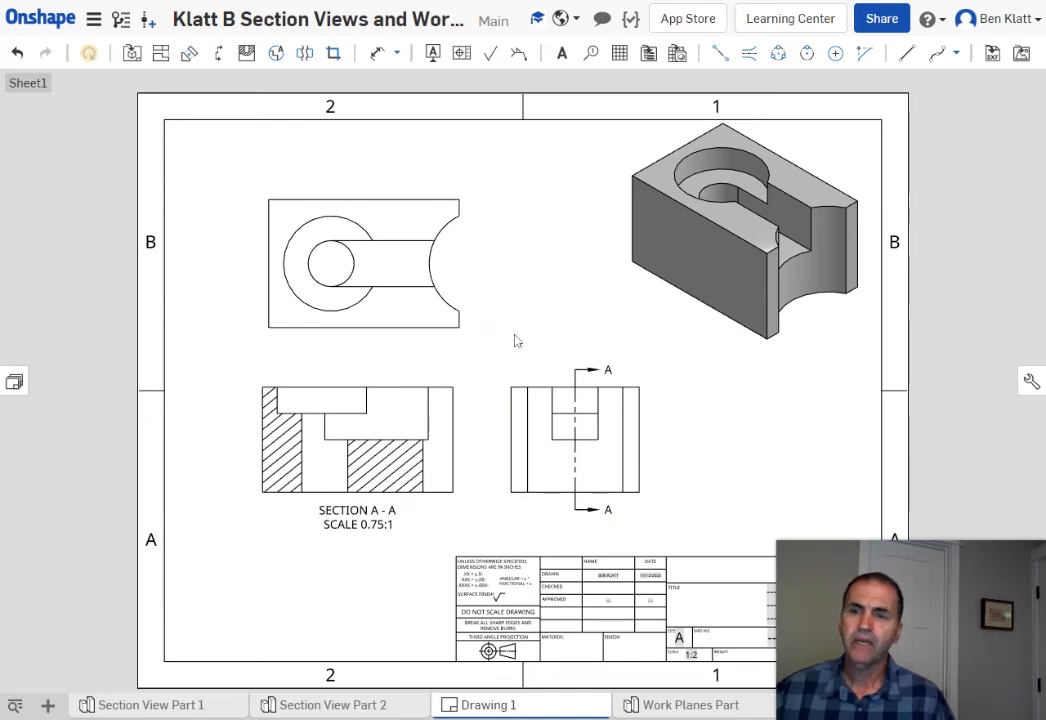
{"action": "left_click", "coordinate": [443, 507]}
{"action": "left_click_drag", "start_coordinate": [443, 507], "coordinate": [421, 524]}
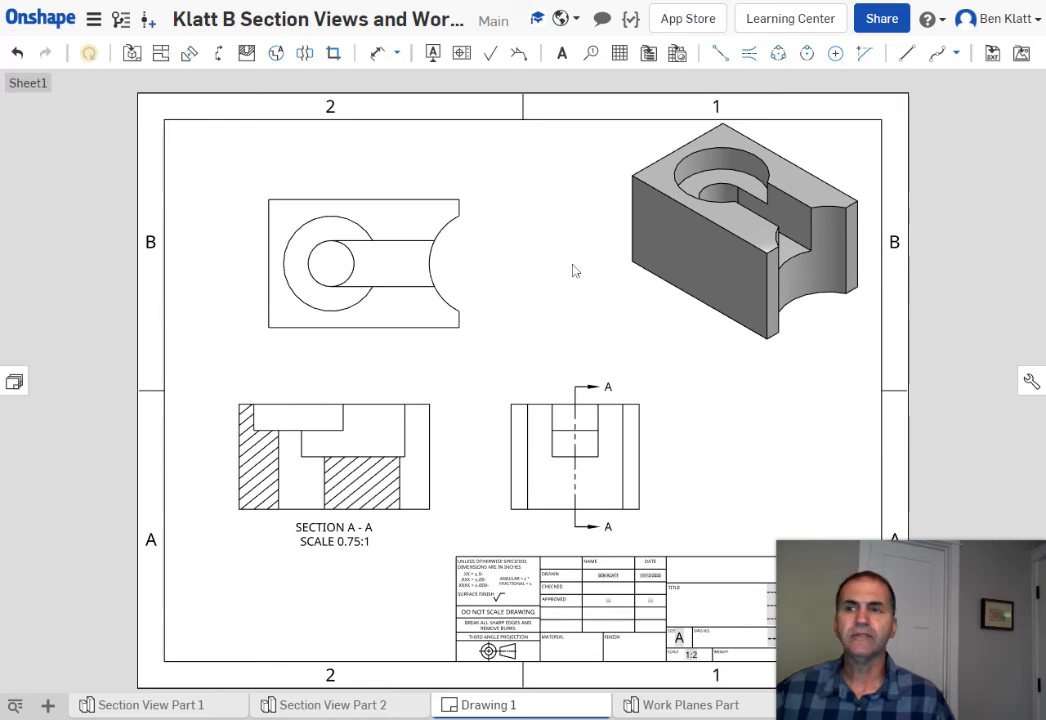
Replace the unaligned top view with a new top view projected upward from the section view.
{"action": "right_click", "coordinate": [420, 318]}
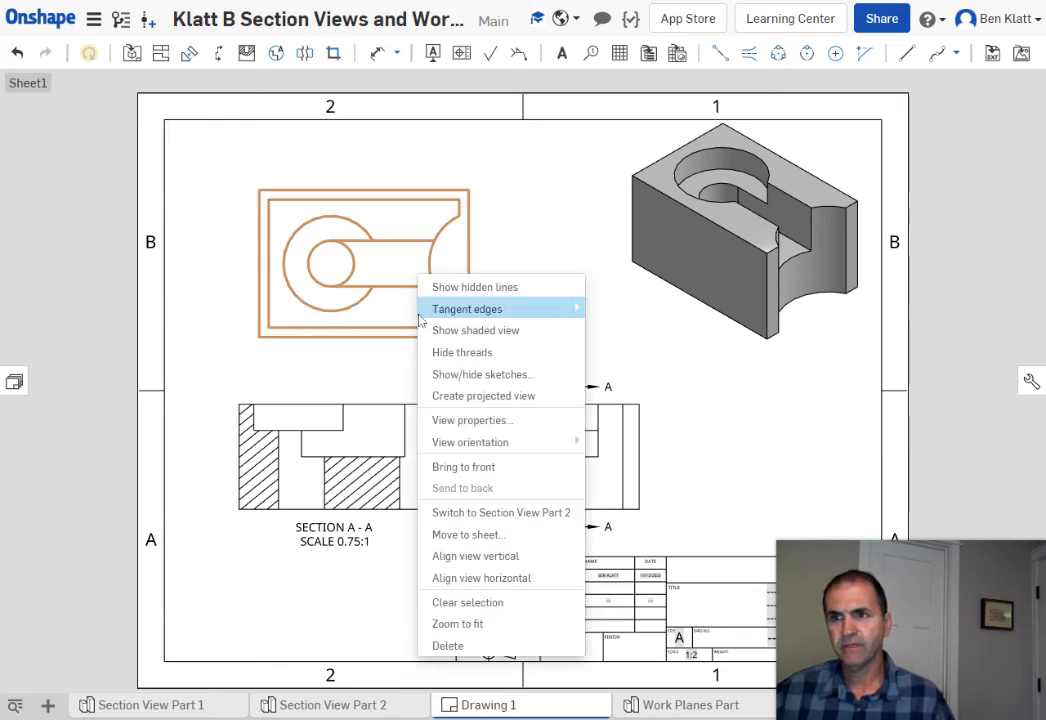
{"action": "left_click", "coordinate": [449, 647]}
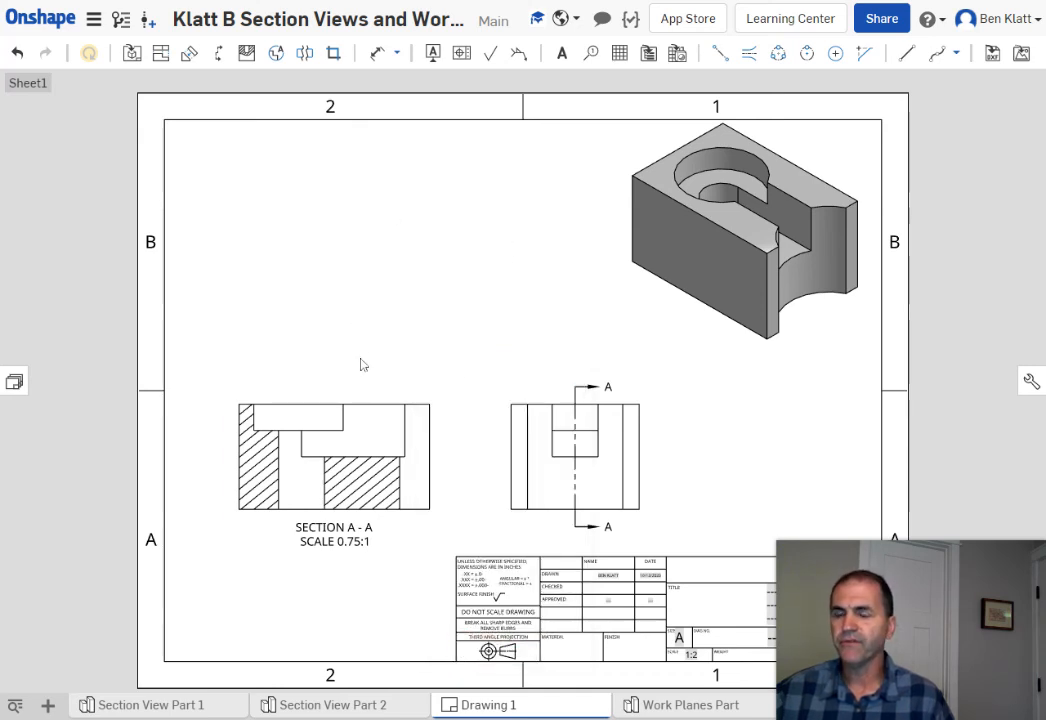
{"action": "right_click", "coordinate": [364, 424]}
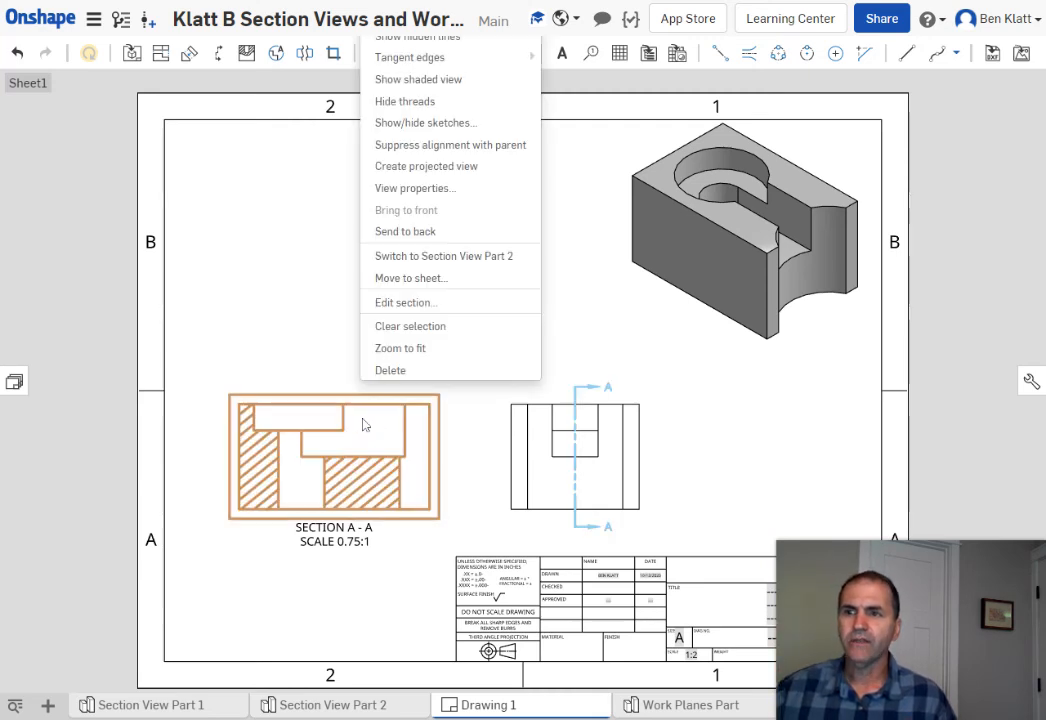
{"action": "left_click", "coordinate": [412, 172]}
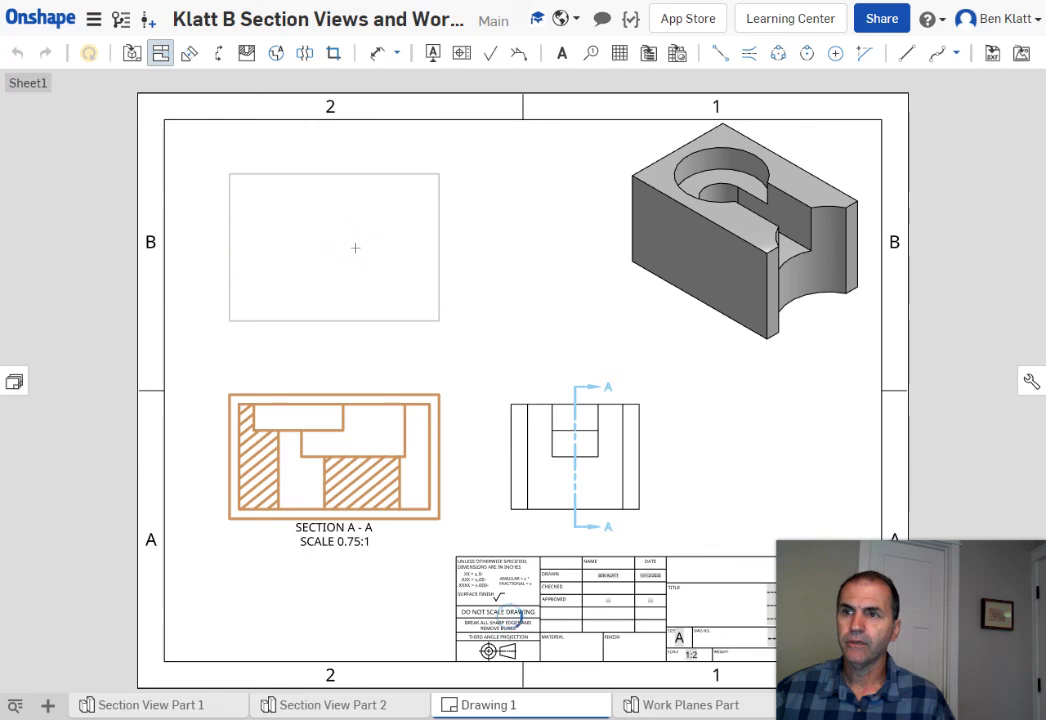
{"action": "left_click", "coordinate": [355, 247]}
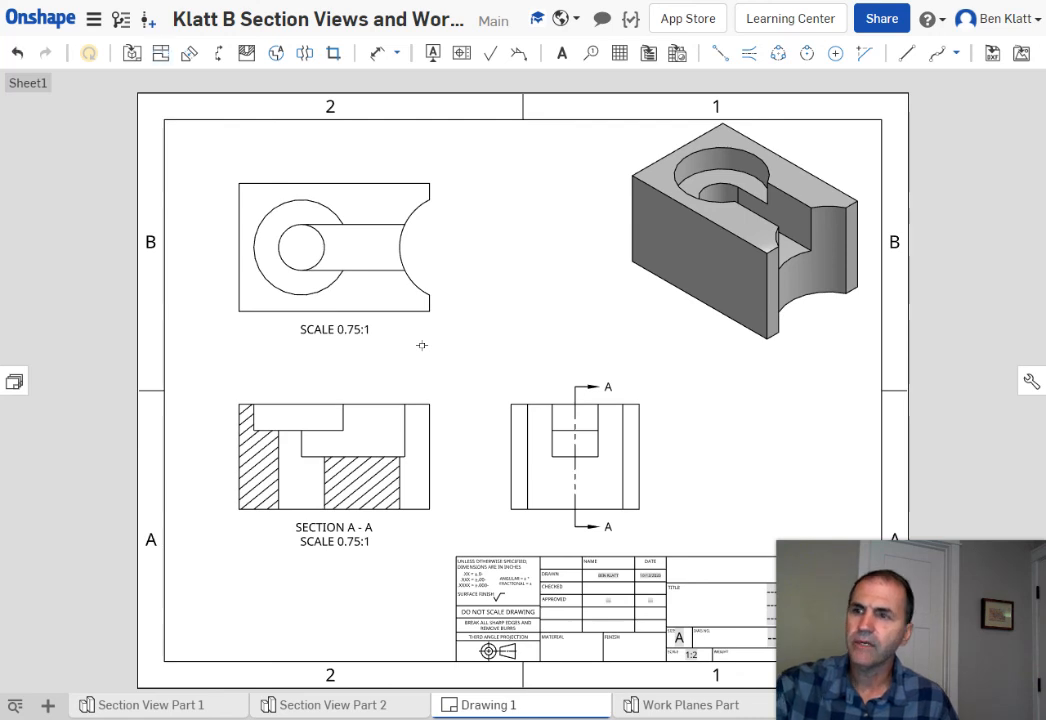
Delete the scale label below the new top view and move the section view slightly up and toward the right view.
{"action": "left_click", "coordinate": [328, 334]}
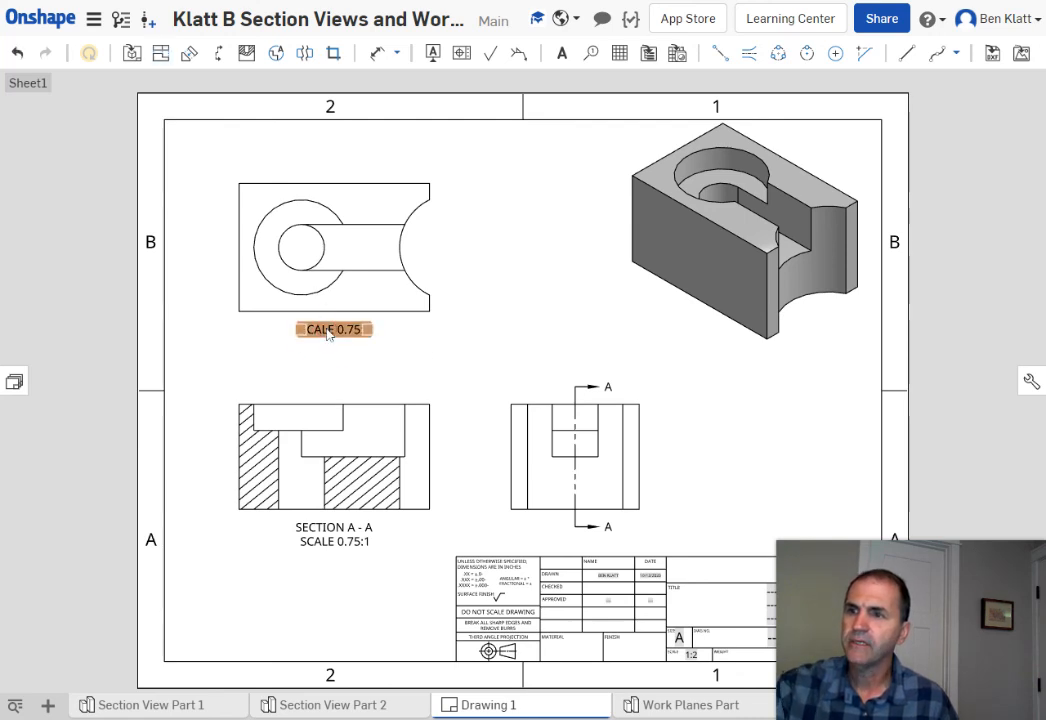
{"action": "right_click", "coordinate": [328, 334]}
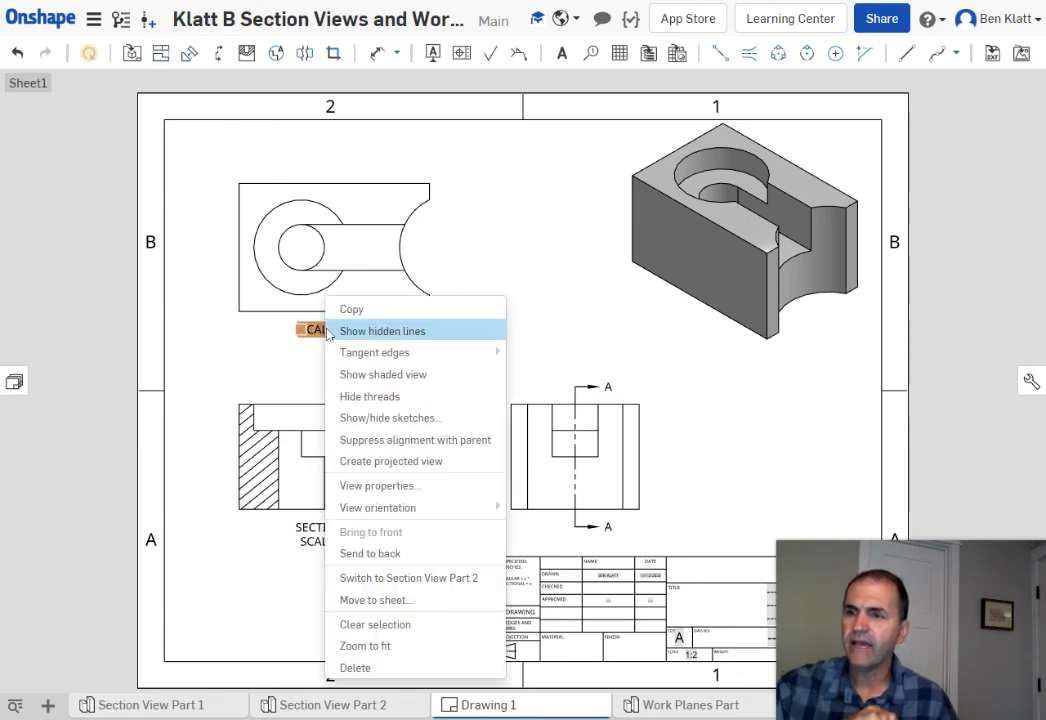
{"action": "left_click", "coordinate": [369, 667]}
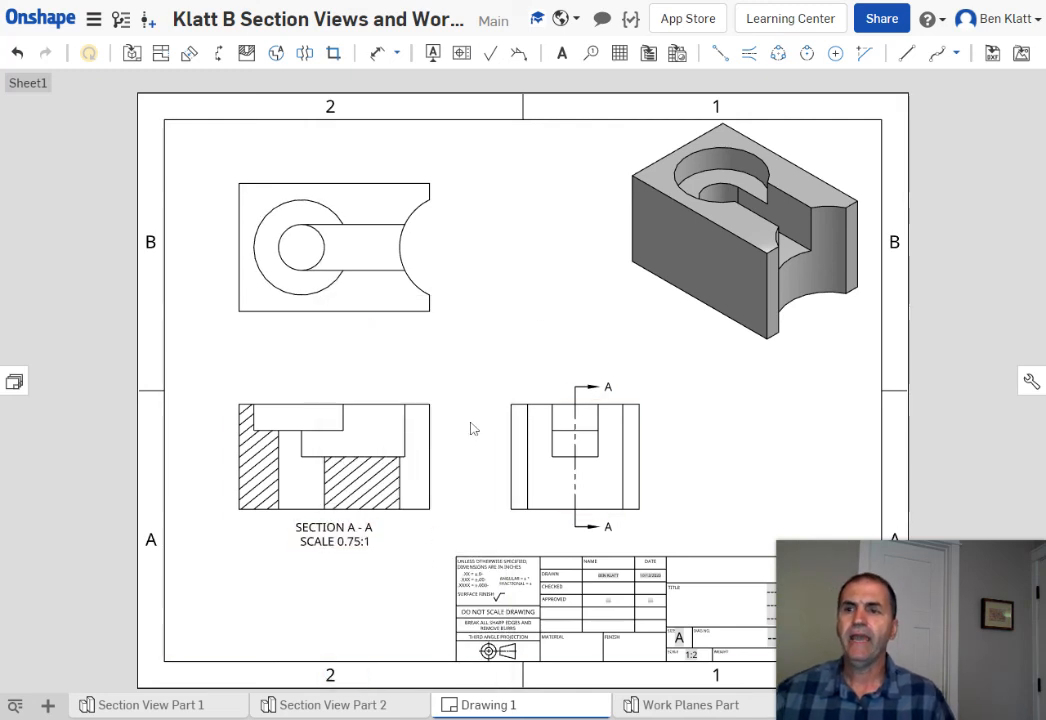
{"action": "left_click_drag", "start_coordinate": [444, 420], "coordinate": [460, 408]}
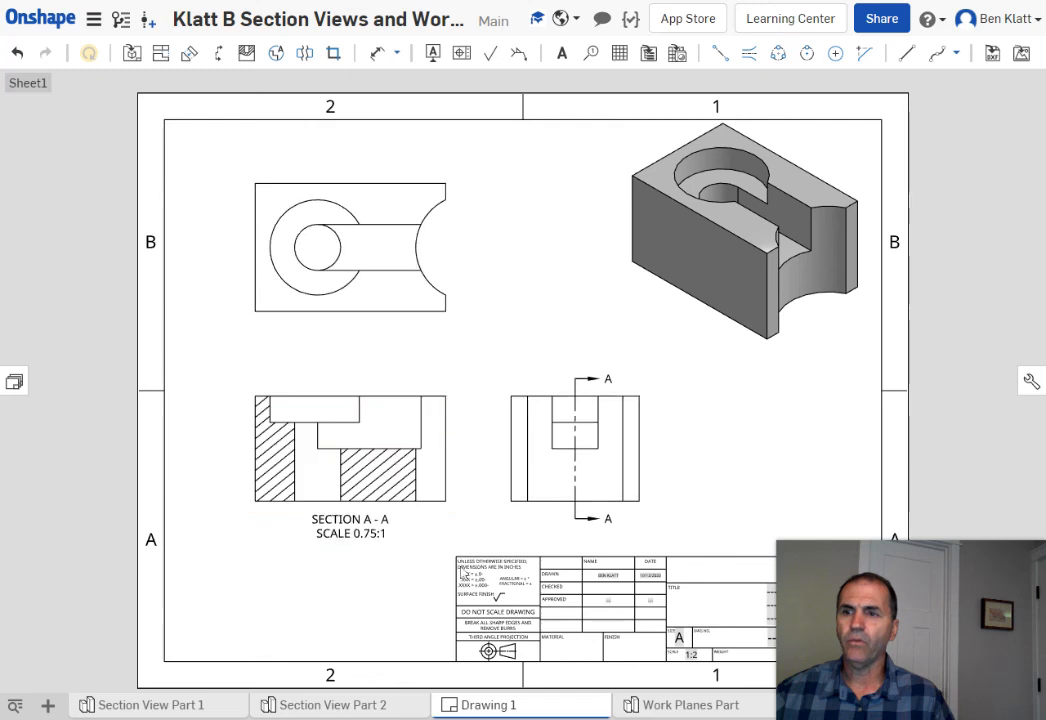